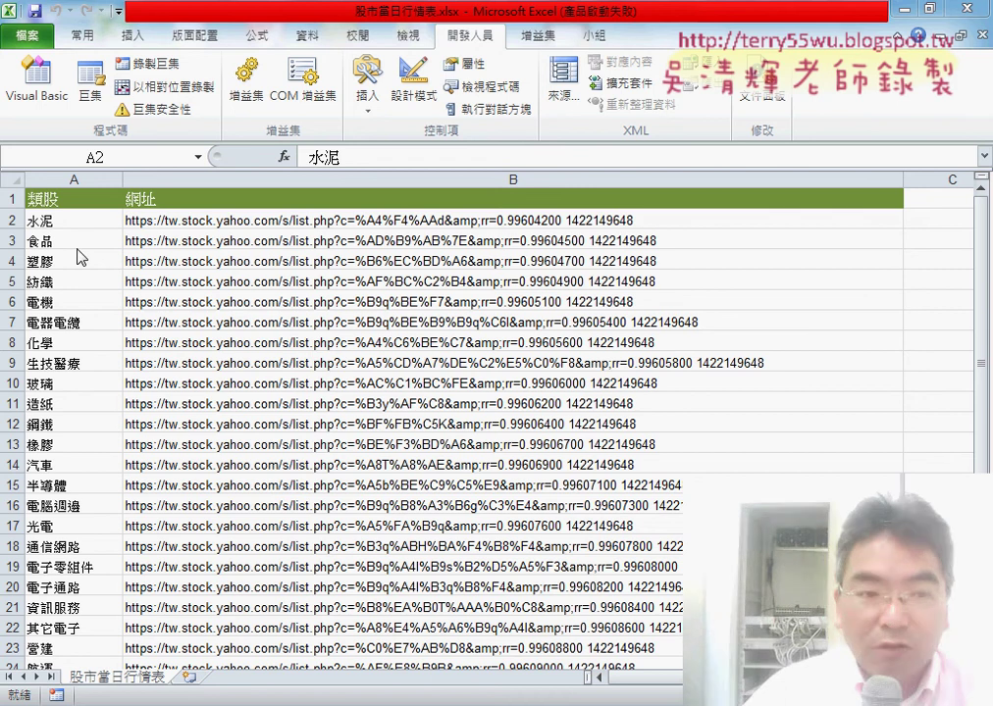
# Step: Scroll through the 33 categories to check the last one, 指數類 in row 34, then scroll back up
pyautogui.scroll(-3, 82, 595)
pyautogui.scroll(-2, 82, 595)
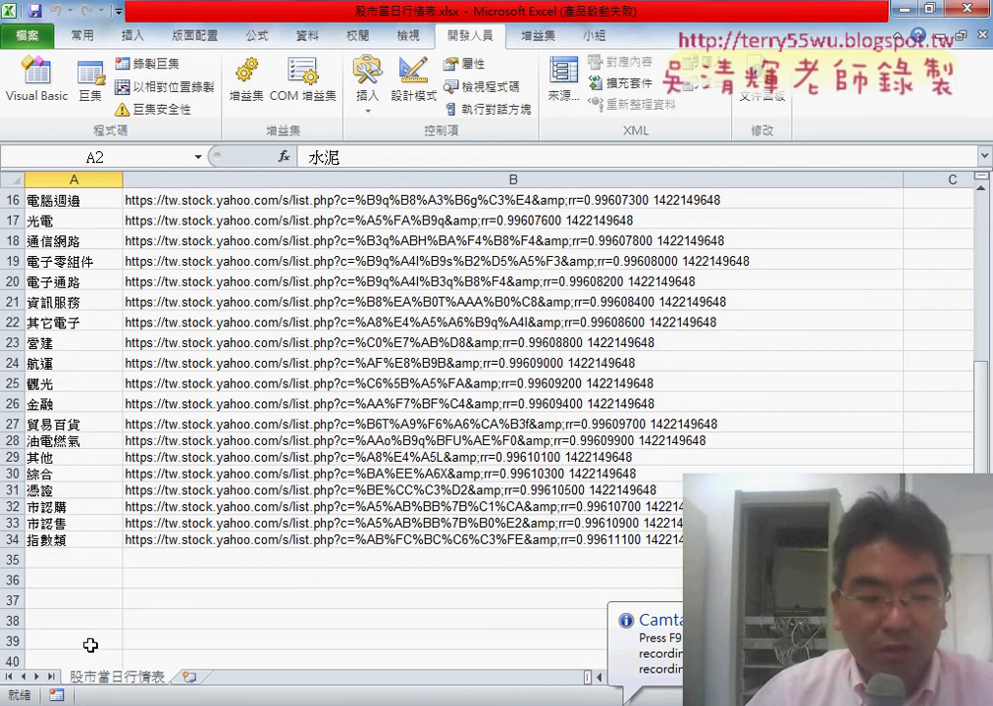
pyautogui.click(78, 540)
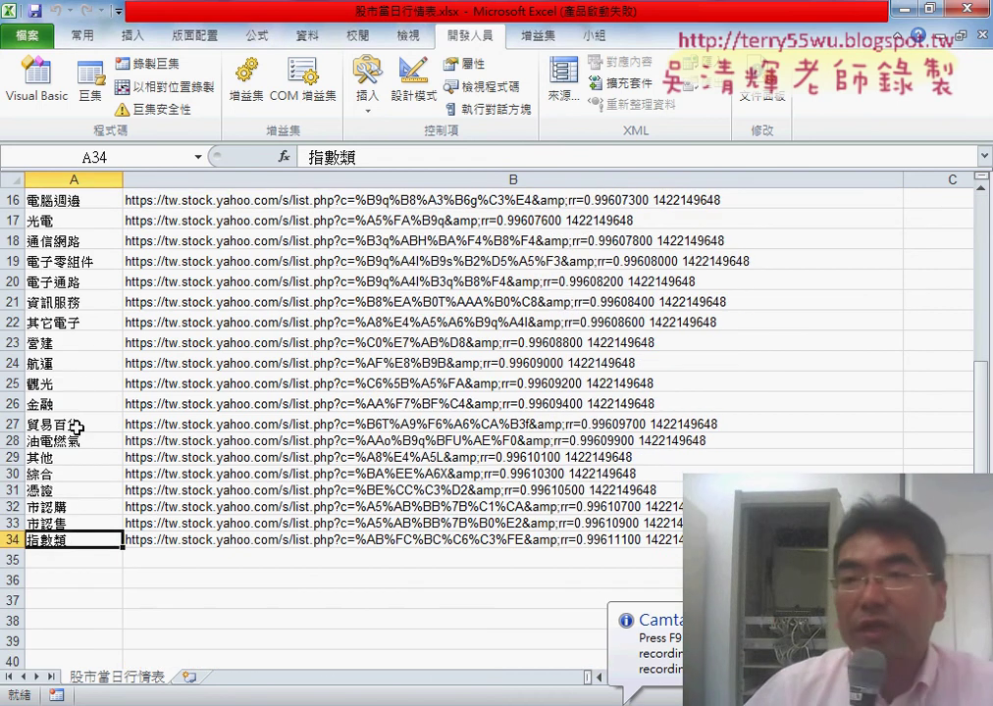
pyautogui.scroll(2, 76, 428)
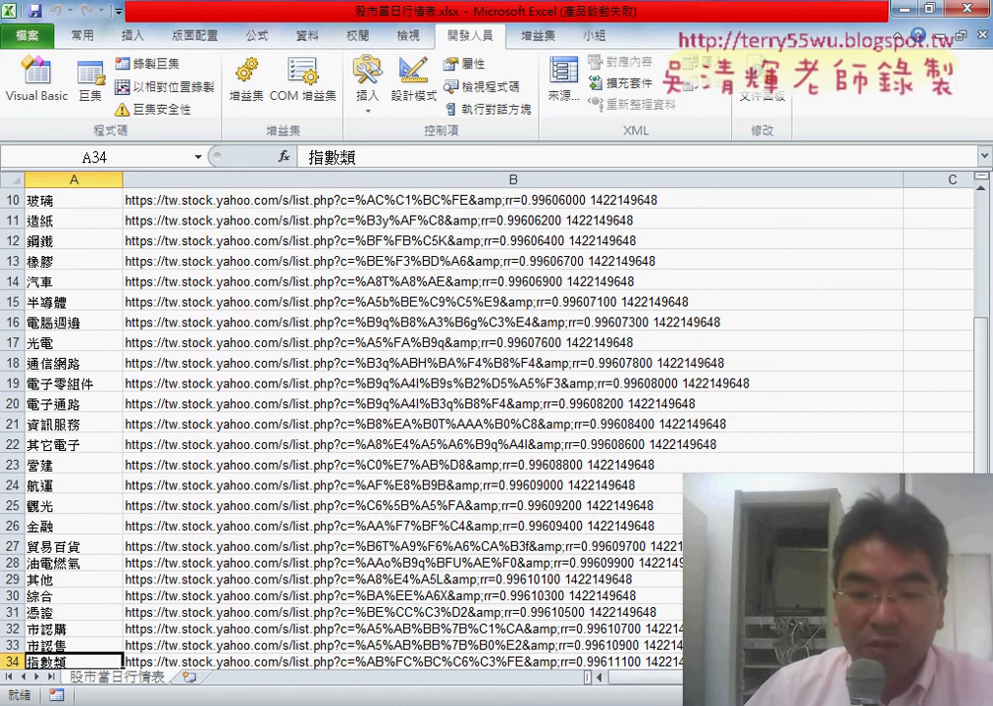
# Step: Go from the Google Docs notes to the Yahoo getclass.php industry category page
pyautogui.click(355, 622)
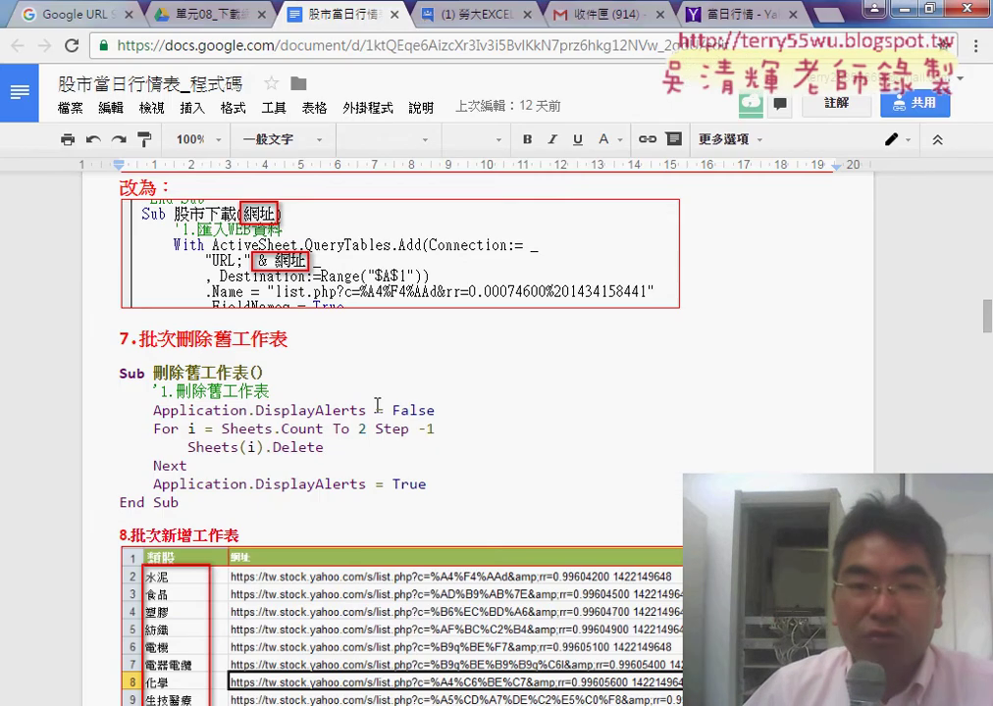
pyautogui.click(731, 13)
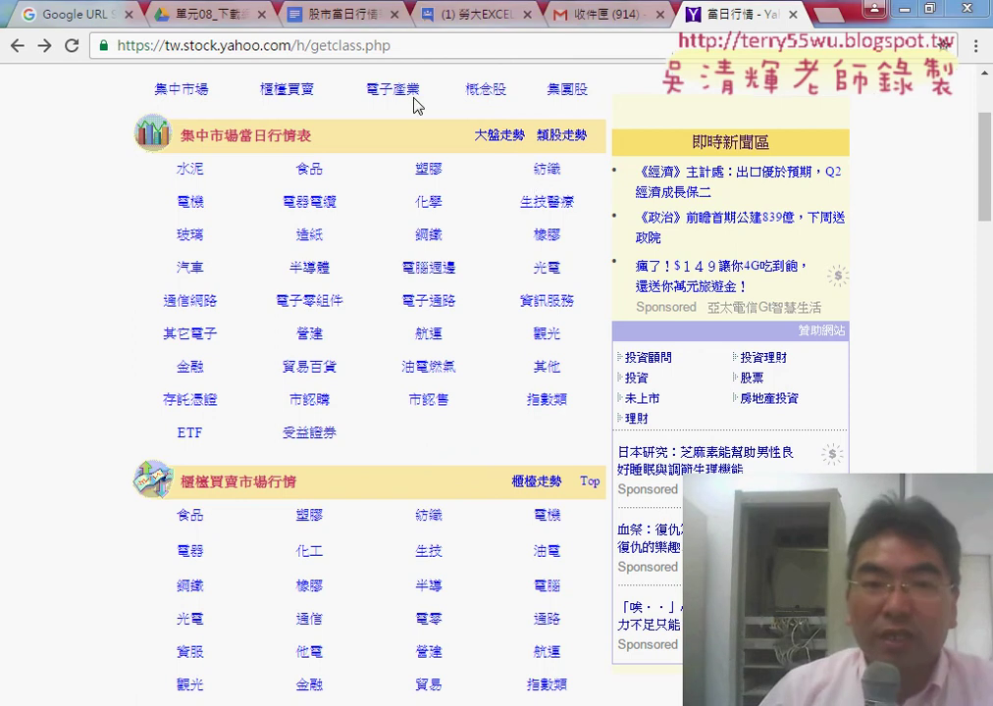
# Step: Return to the Google Docs notes and find the link to the Yahoo category page
pyautogui.click(333, 14)
pyautogui.scroll(1, 383, 314)
pyautogui.scroll(4, 383, 314)
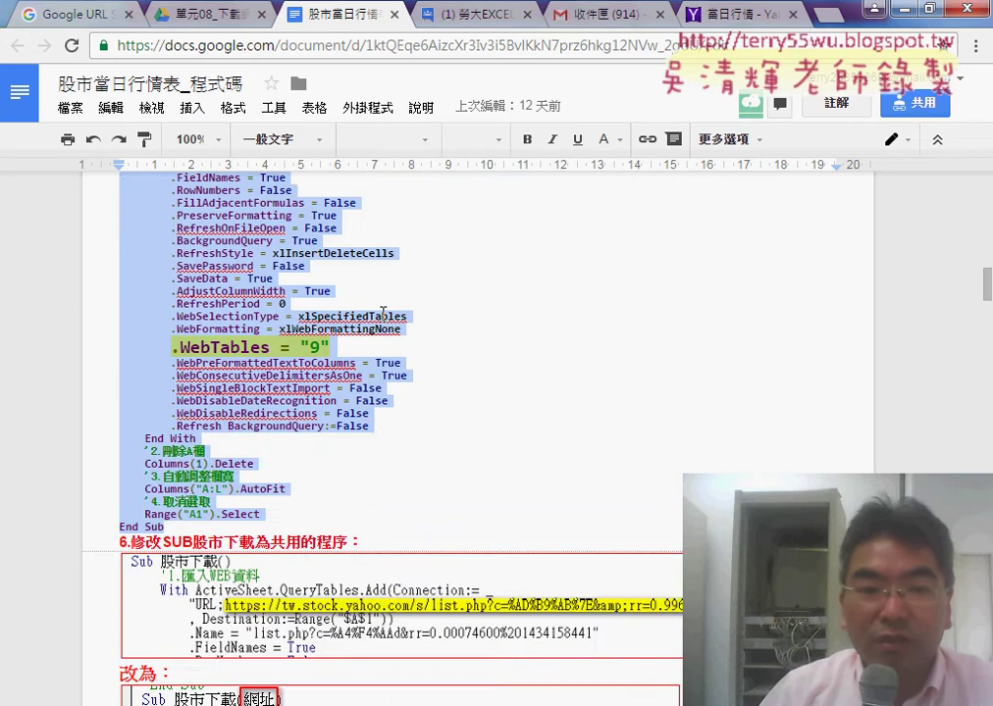
pyautogui.scroll(10, 383, 312)
pyautogui.scroll(3, 383, 312)
pyautogui.scroll(-1, 383, 312)
pyautogui.scroll(1, 382, 314)
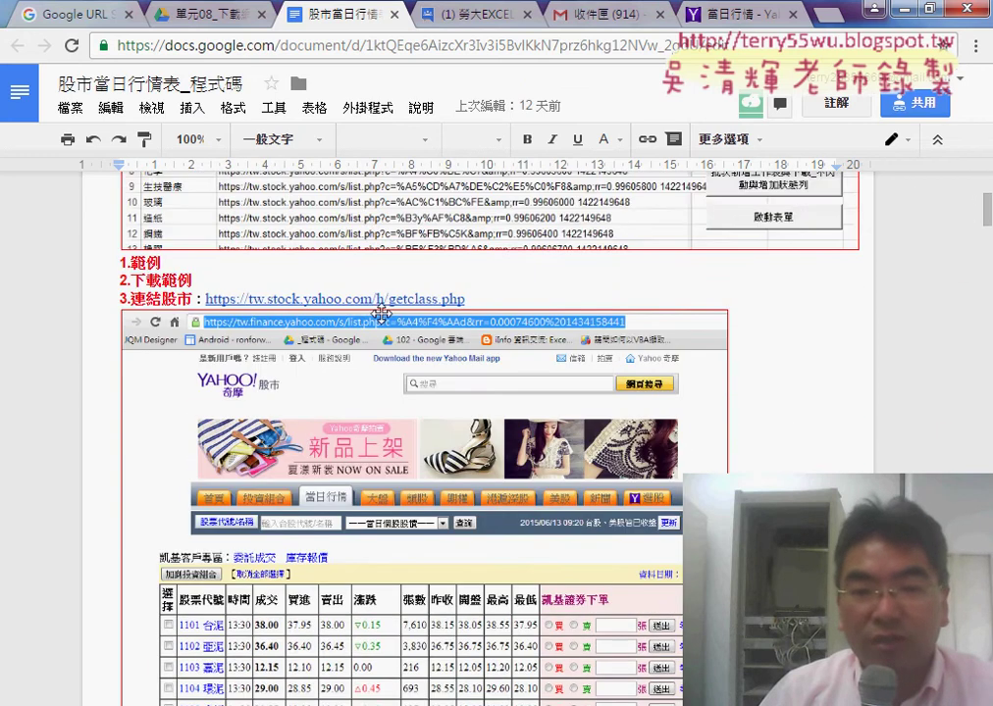
pyautogui.scroll(3, 382, 313)
pyautogui.scroll(-4, 246, 327)
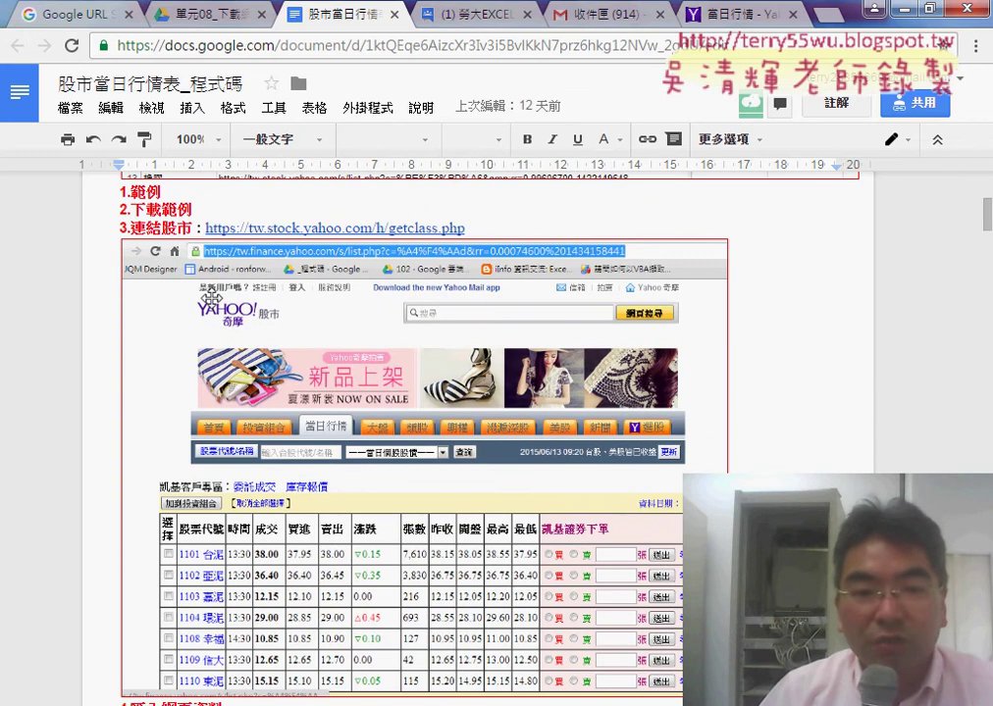
pyautogui.click(287, 228)
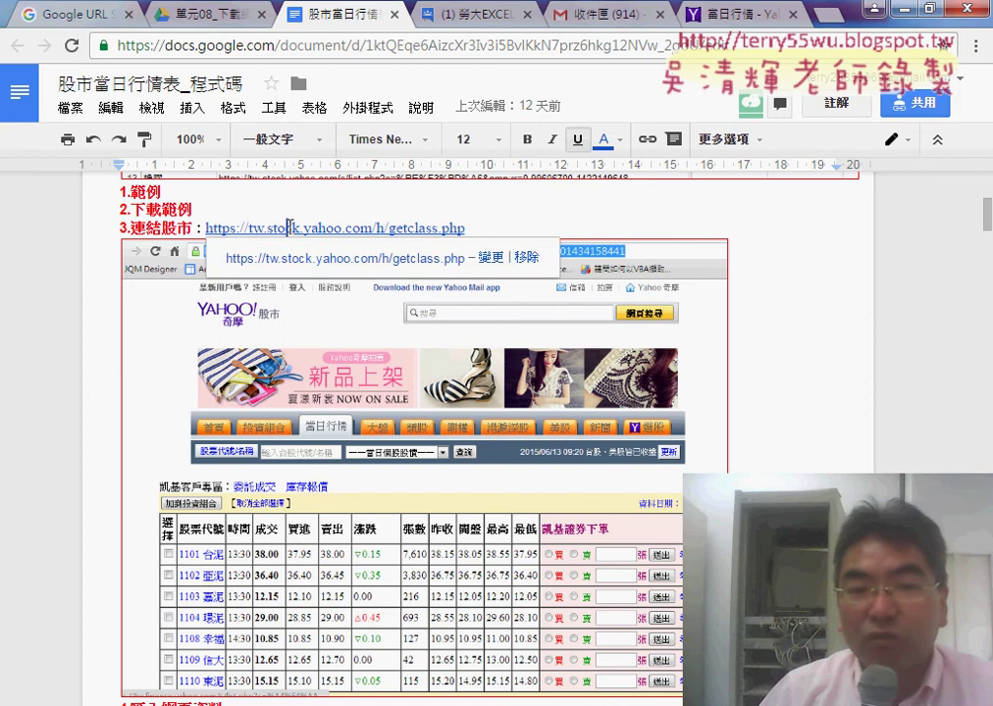
# Step: Scroll down to 5.錄製巨集 and select the whole 股市下載 Sub…End Sub block
pyautogui.scroll(-2, 747, 336)
pyautogui.scroll(-3, 746, 336)
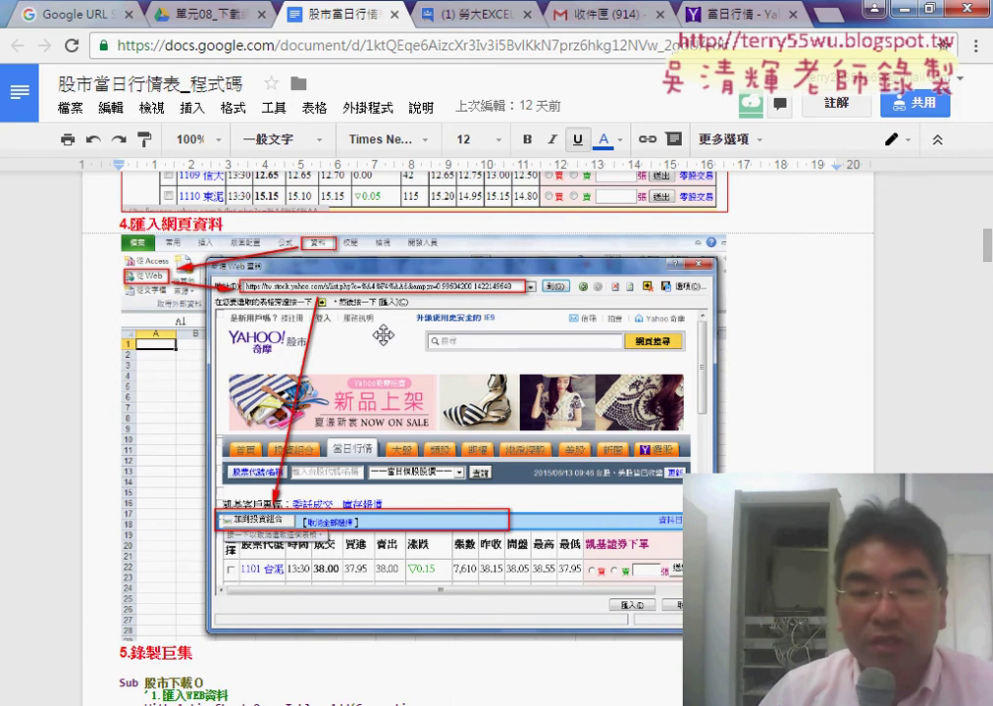
pyautogui.scroll(-3, 364, 299)
pyautogui.scroll(-1, 373, 334)
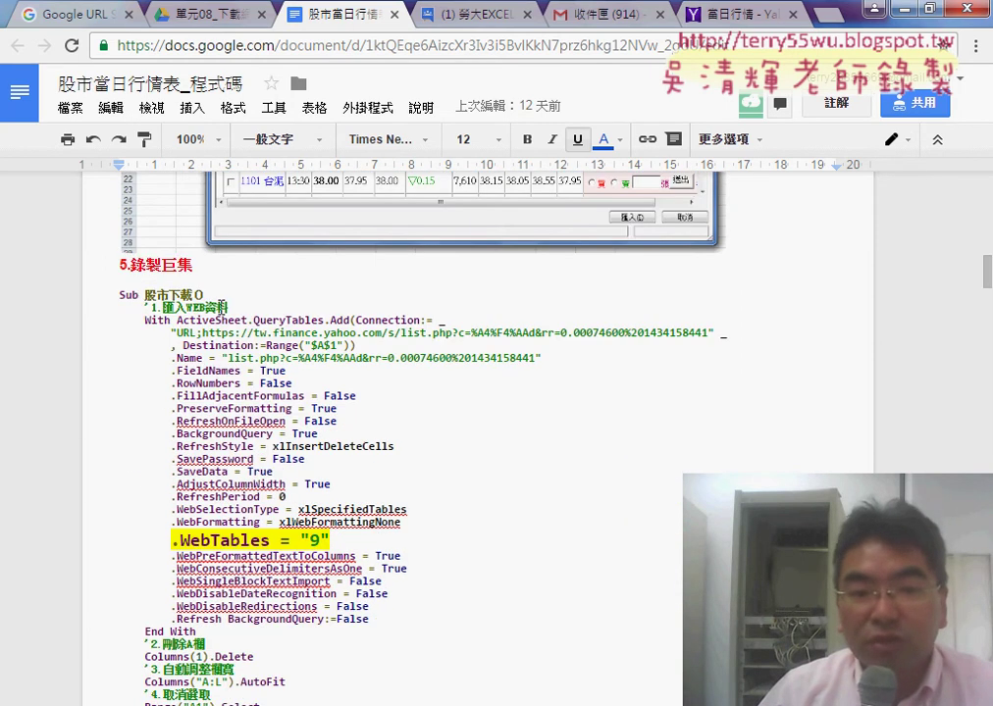
pyautogui.scroll(-1, 220, 333)
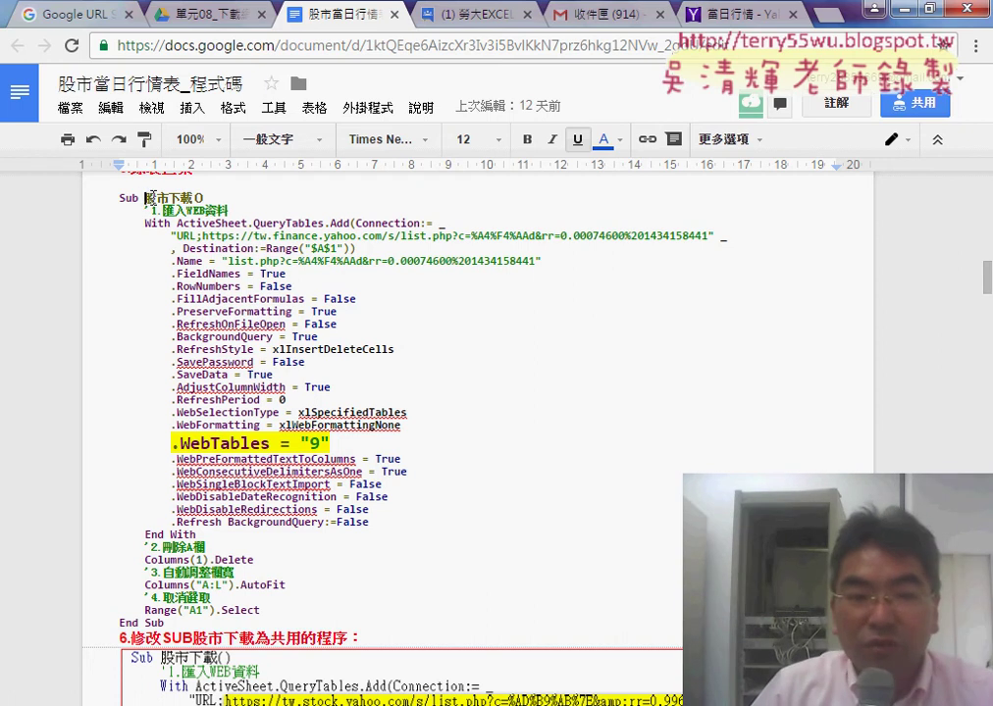
pyautogui.moveTo(368, 522); pyautogui.dragTo(125, 273)
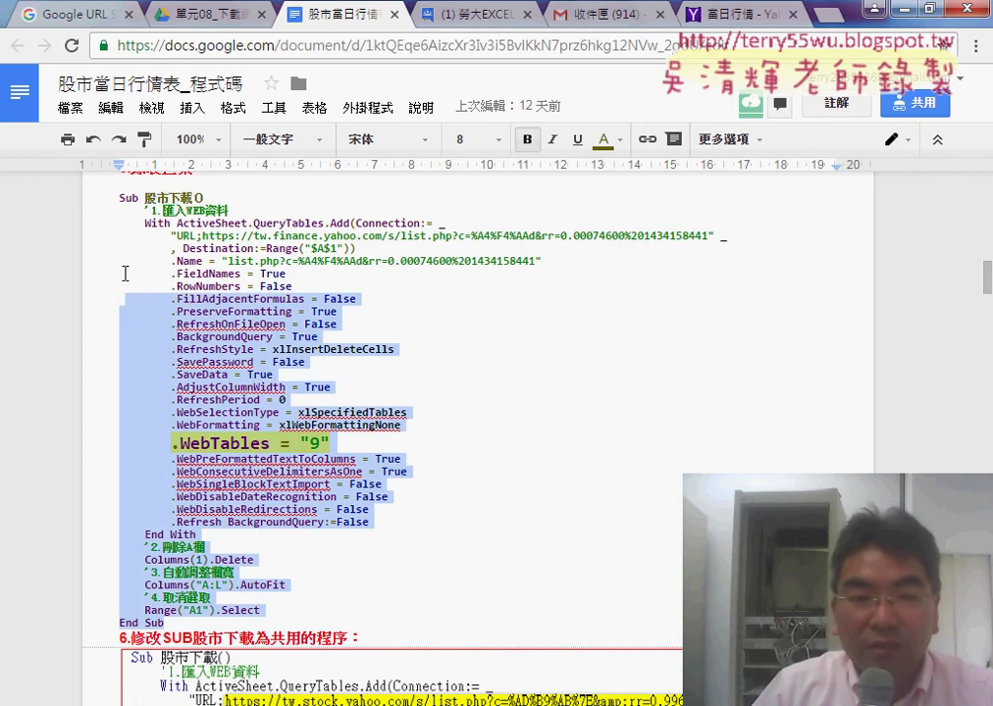
pyautogui.moveTo(167, 623); pyautogui.dragTo(113, 197)
# Step: Back in Excel, insert a new worksheet and rename 工作表4 to 水泥
pyautogui.hotkey('alt', 'Tab')
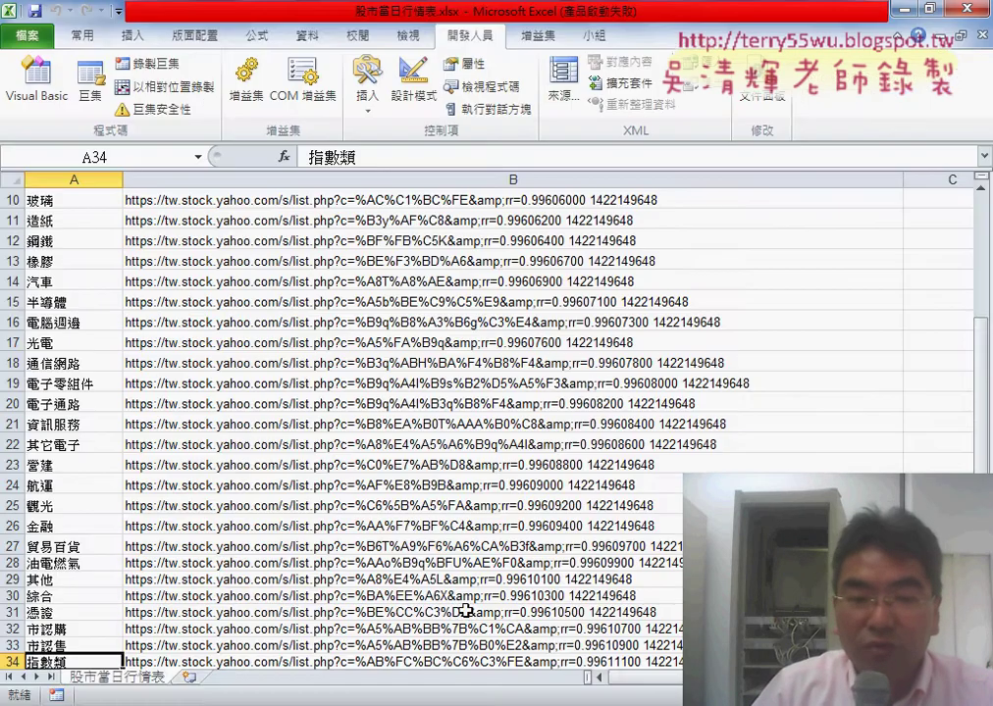
pyautogui.click(189, 677)
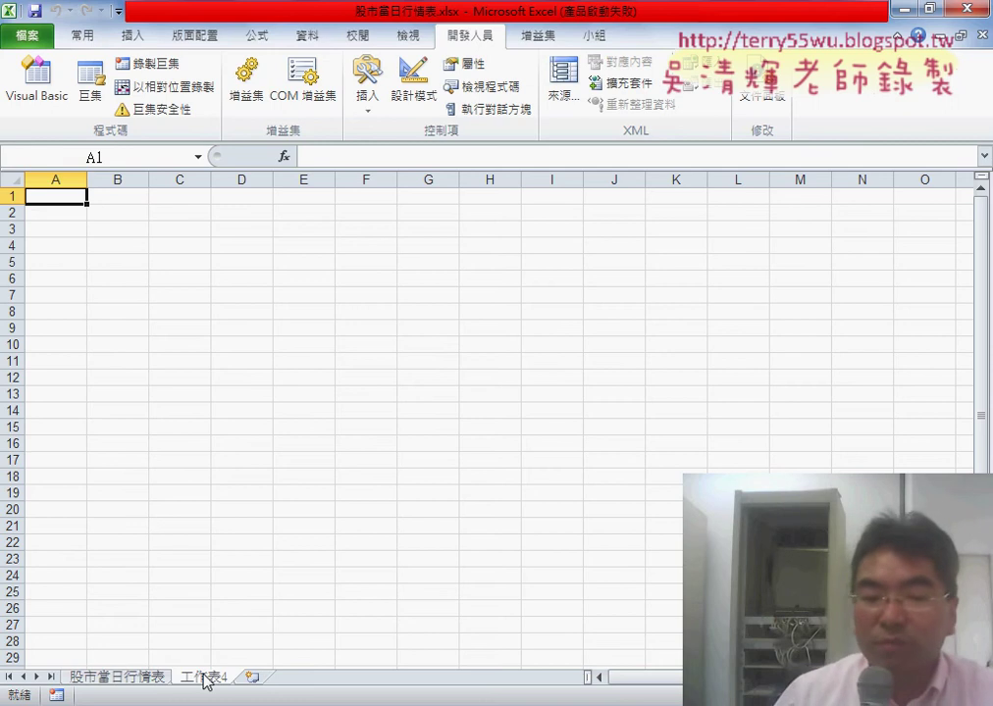
pyautogui.doubleClick(204, 676)
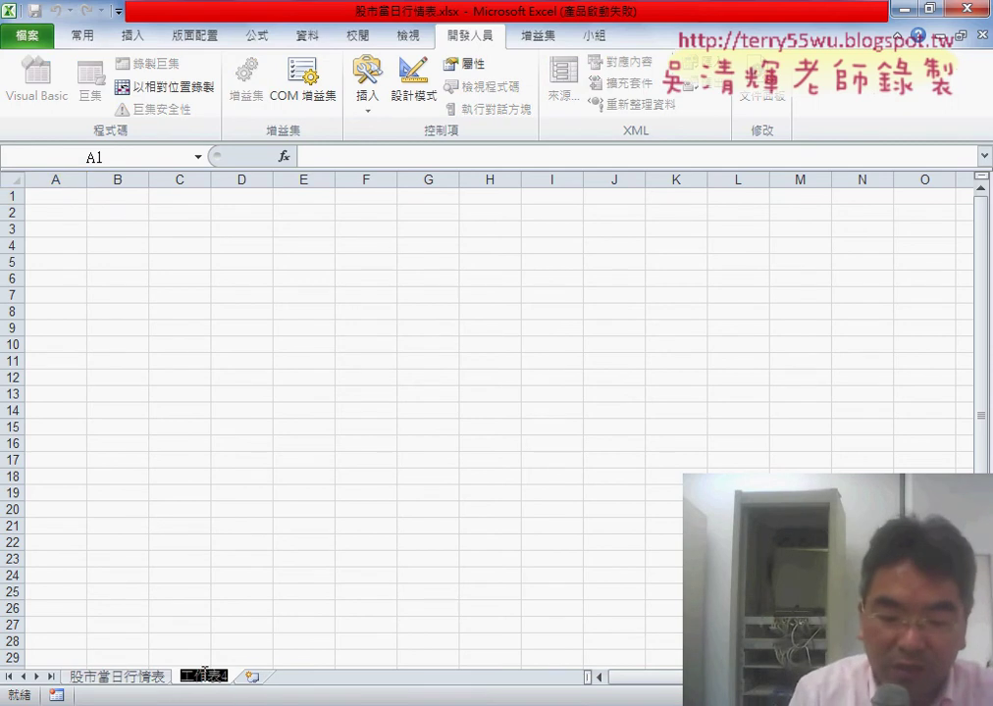
pyautogui.write('ㄕㄨㄟˇ')
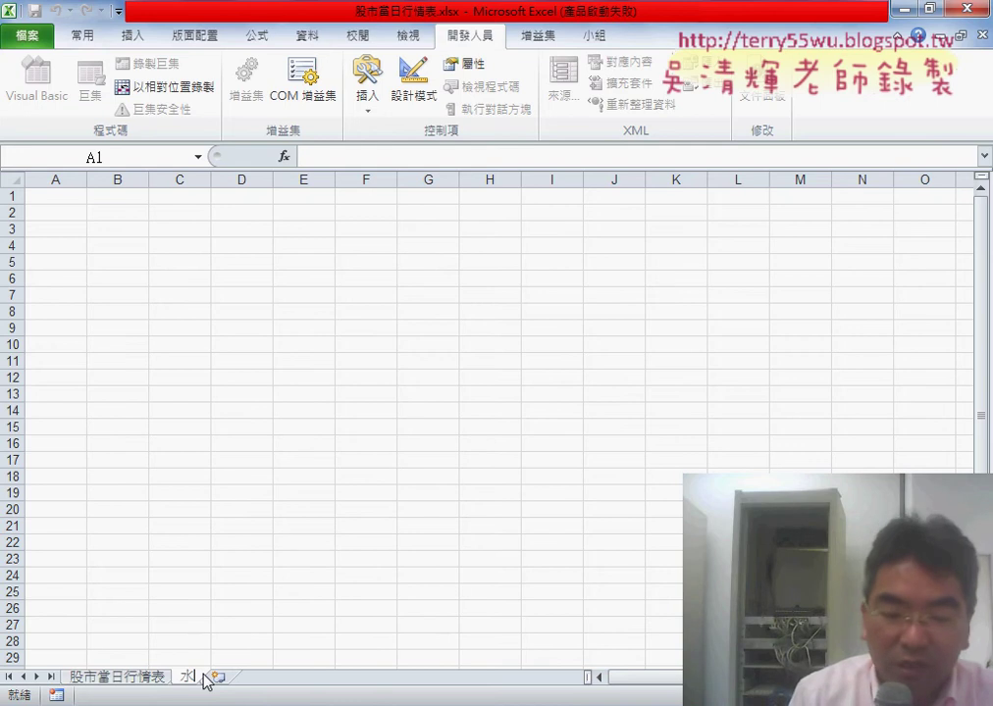
pyautogui.write('ㄋㄧˊ')
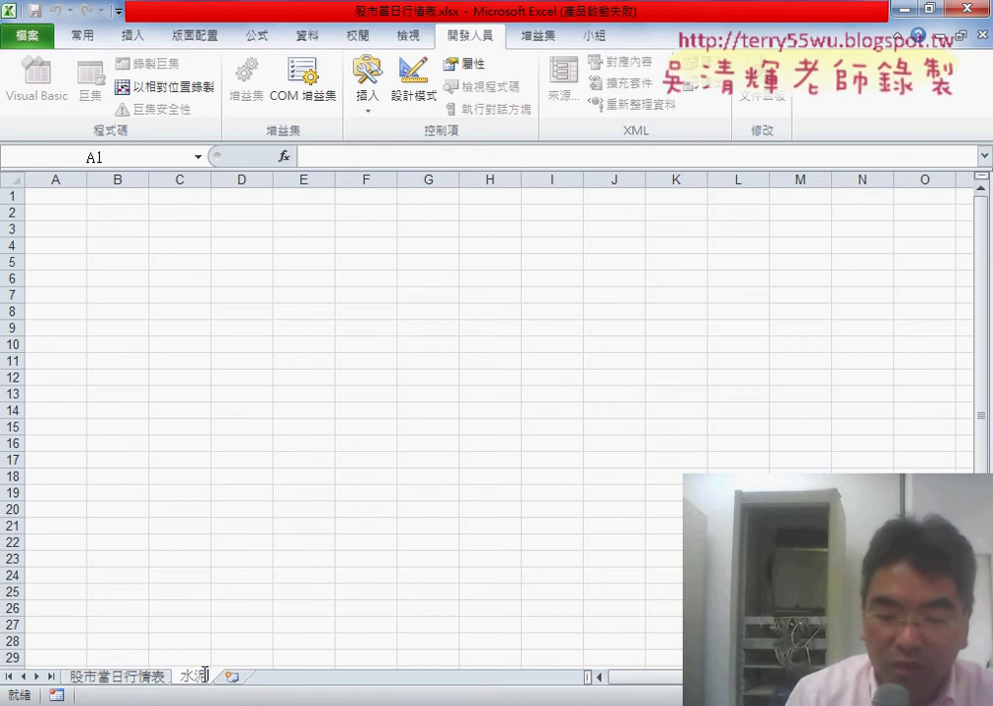
pyautogui.press('Return')
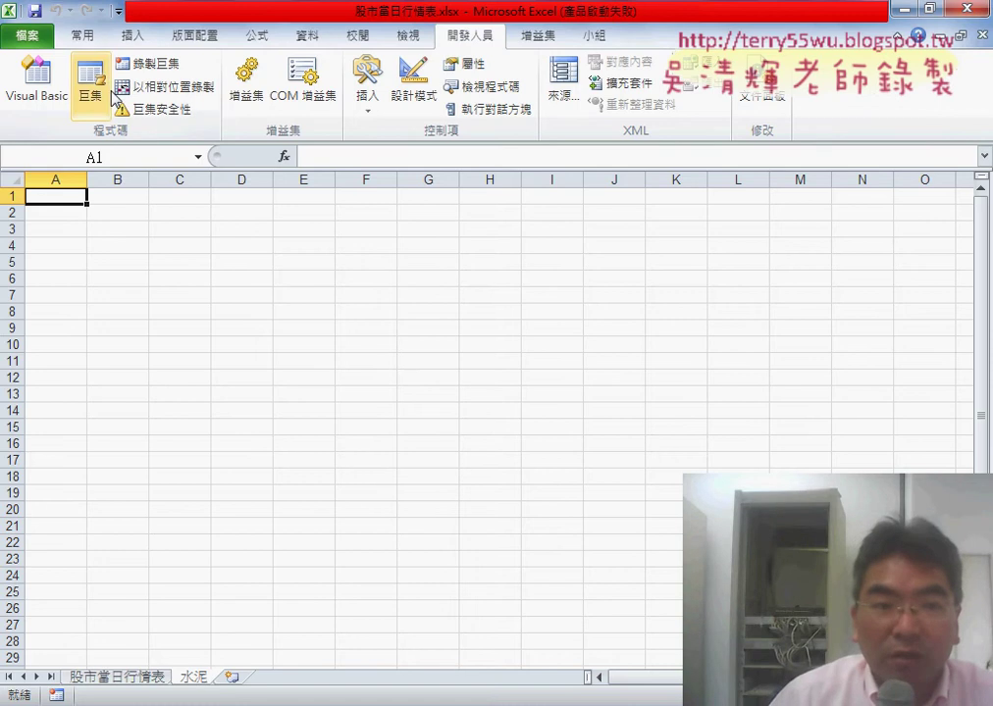
# Step: Show Module1's 股市下載 code in the VBA editor with a narrower project pane, in a smaller window
pyautogui.click(44, 98)
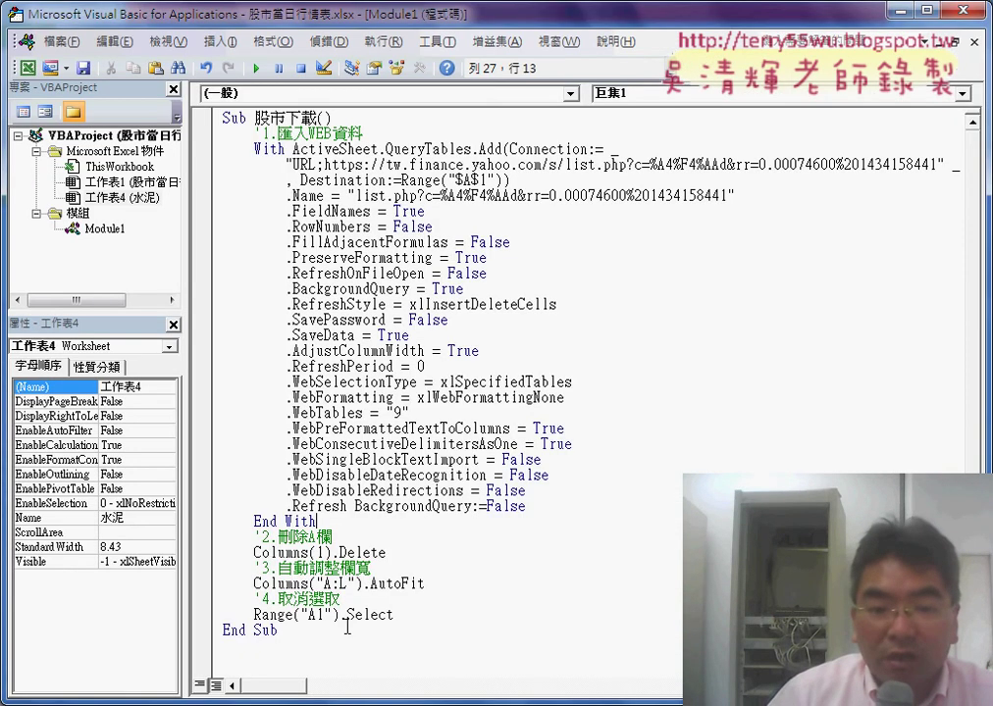
pyautogui.click(286, 518)
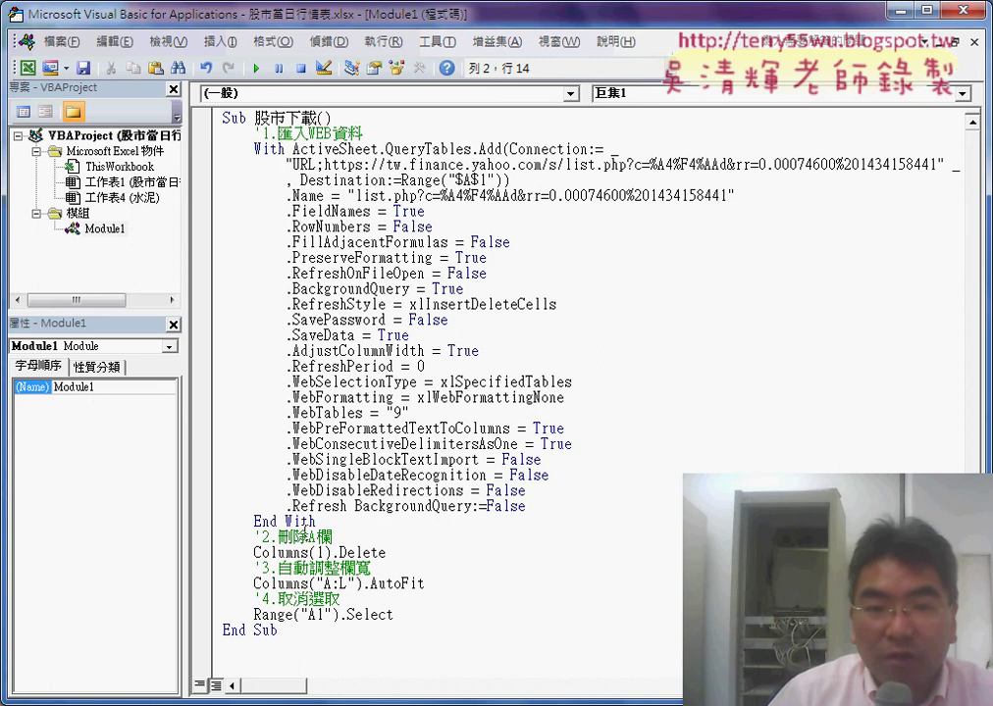
pyautogui.moveTo(184, 181); pyautogui.dragTo(127, 182)
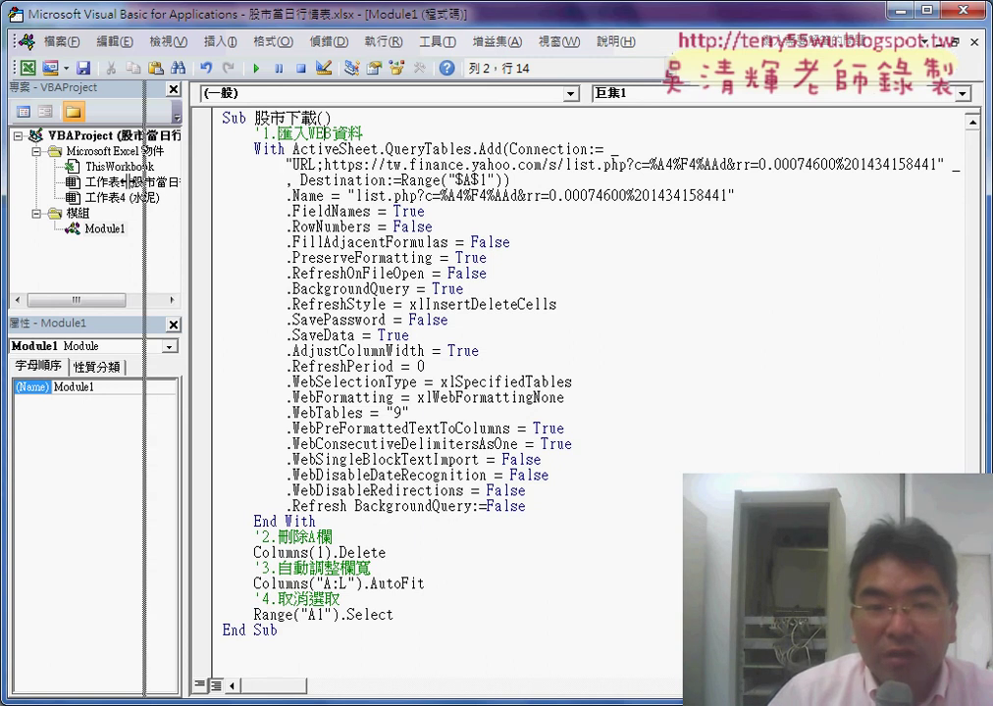
pyautogui.moveTo(328, 148); pyautogui.dragTo(391, 148)
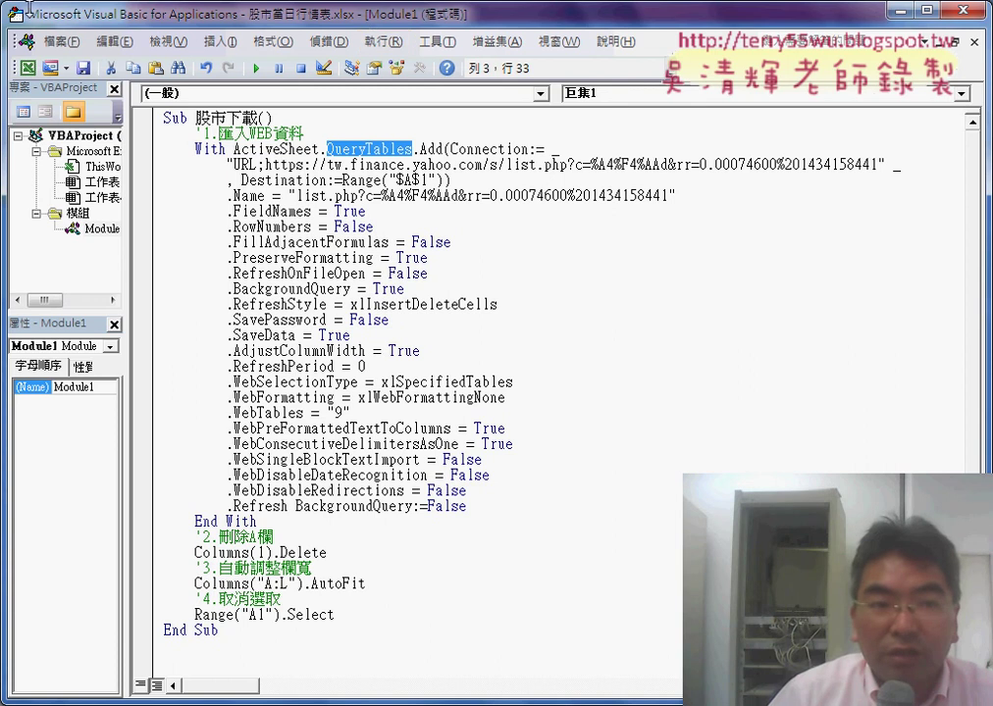
pyautogui.doubleClick(273, 14)
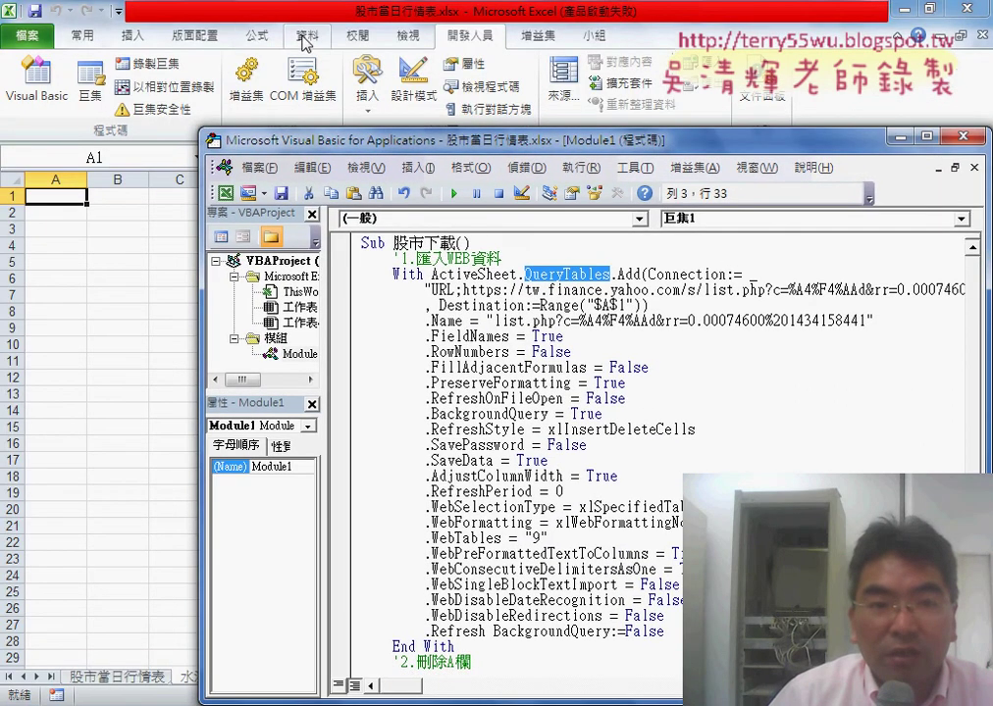
# Step: Start a new web query, dismissing the Yahoo page's script errors and declining the security warning
pyautogui.click(306, 39)
pyautogui.click(48, 91)
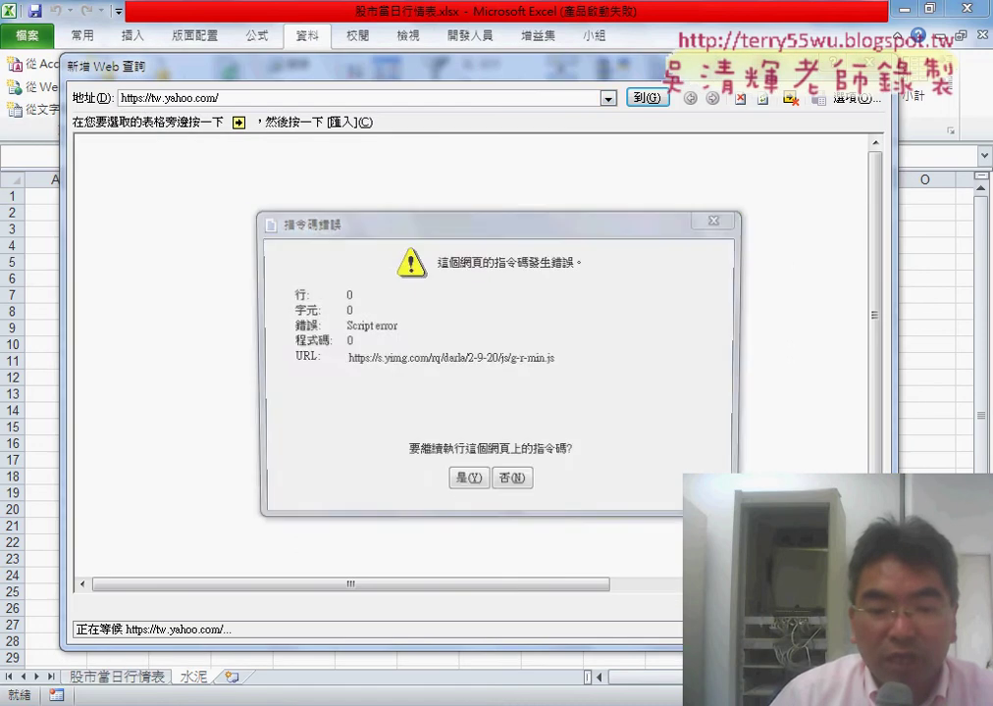
pyautogui.click(524, 490)
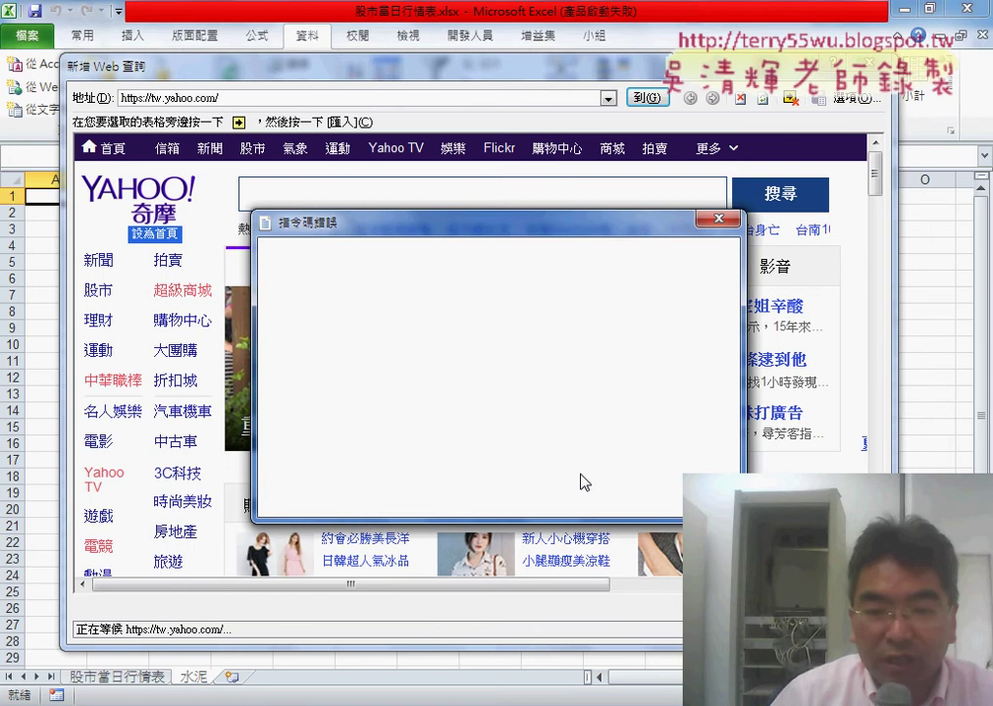
pyautogui.click(514, 483)
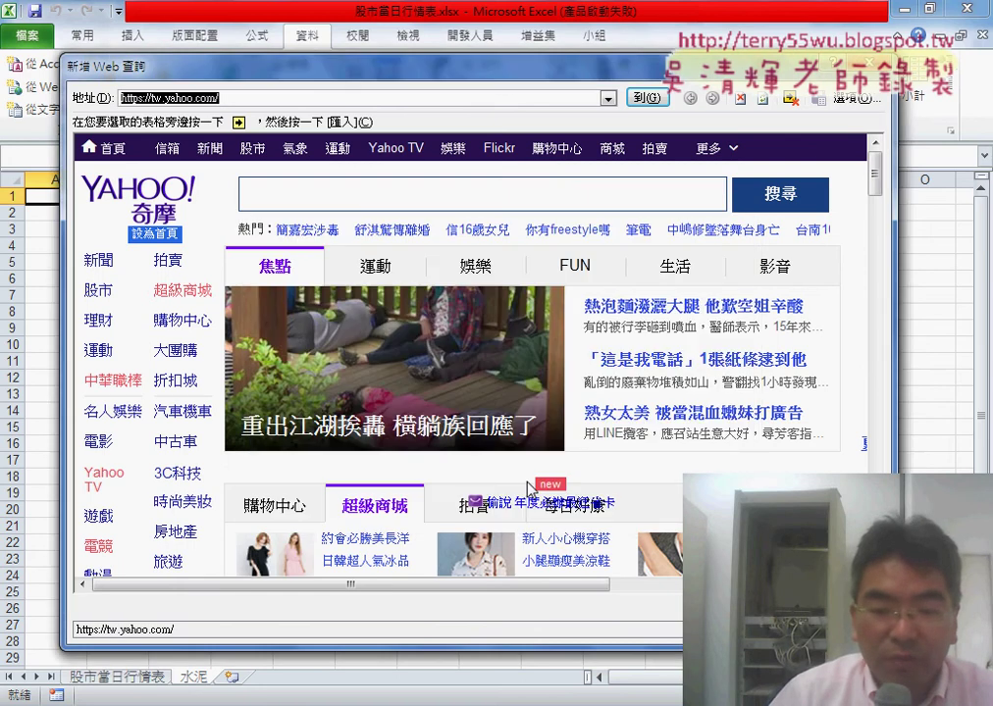
pyautogui.click(669, 404)
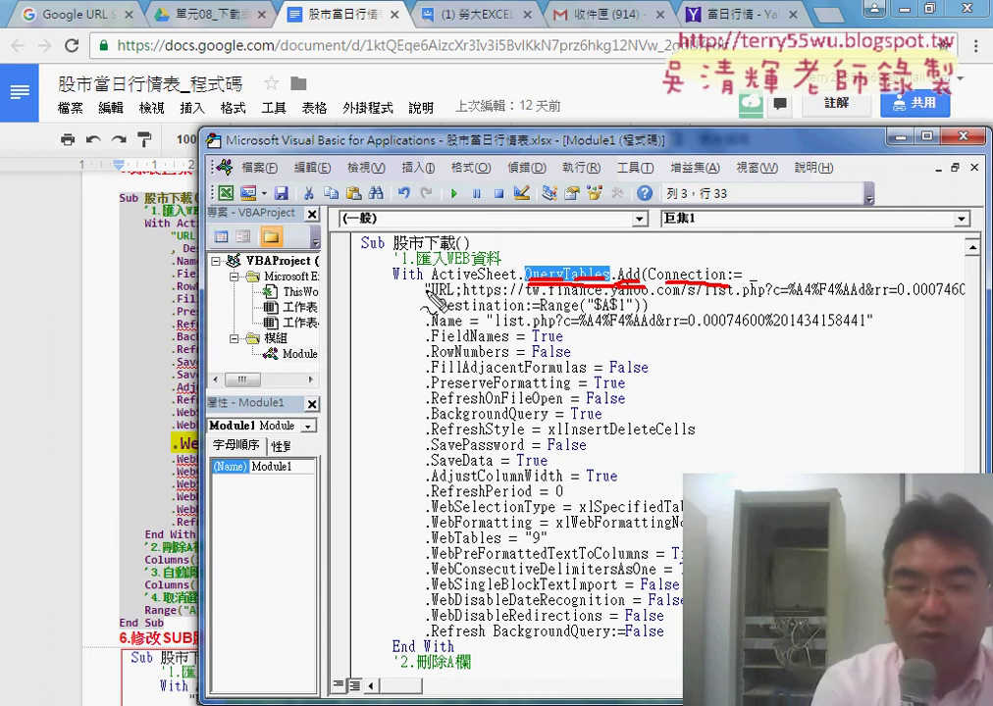
# Step: Move and widen the VBA window, then select the connection URL and destination lines
pyautogui.press('Escape')
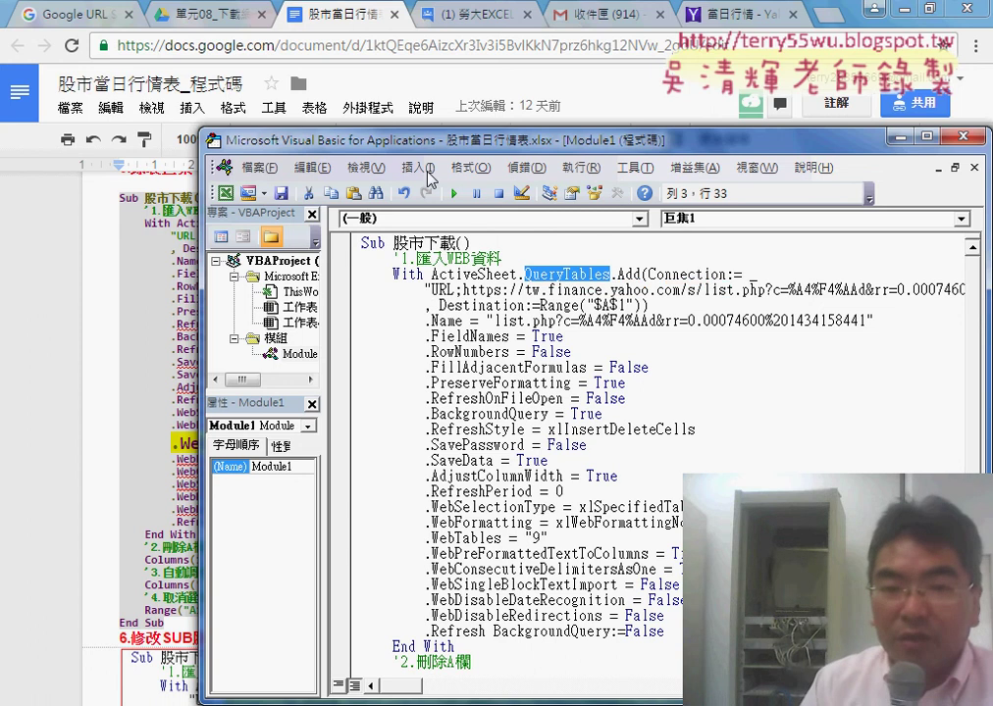
pyautogui.moveTo(338, 141); pyautogui.dragTo(191, 99)
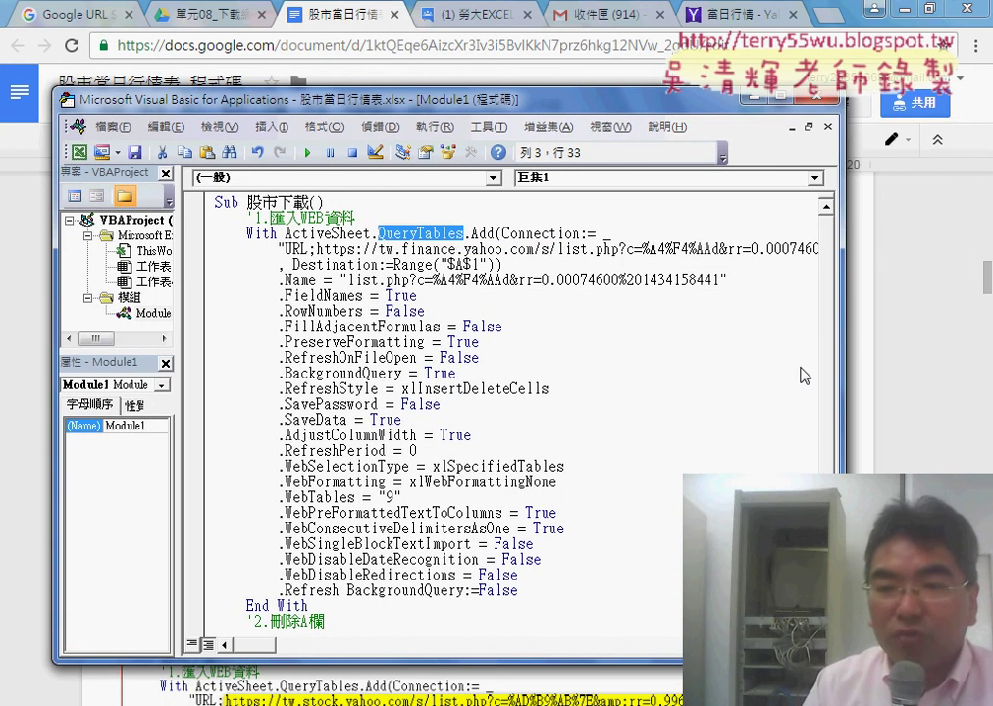
pyautogui.moveTo(843, 365); pyautogui.dragTo(944, 366)
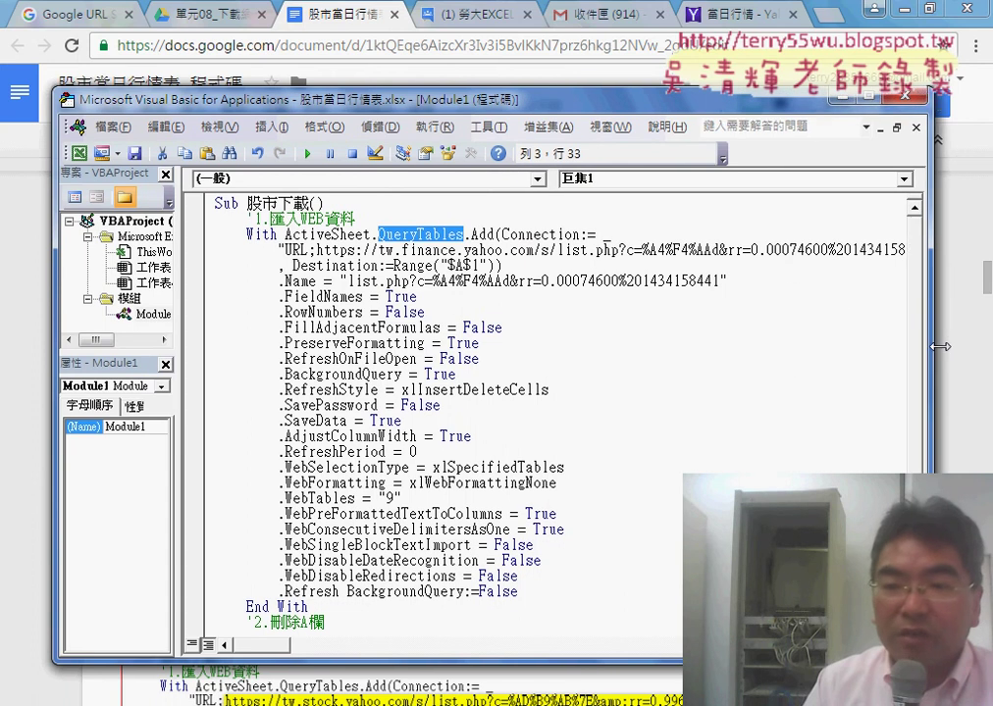
pyautogui.moveTo(316, 250)
pyautogui.mouseDown()
pyautogui.moveTo(859, 263)
pyautogui.moveTo(749, 249)
pyautogui.mouseUp()
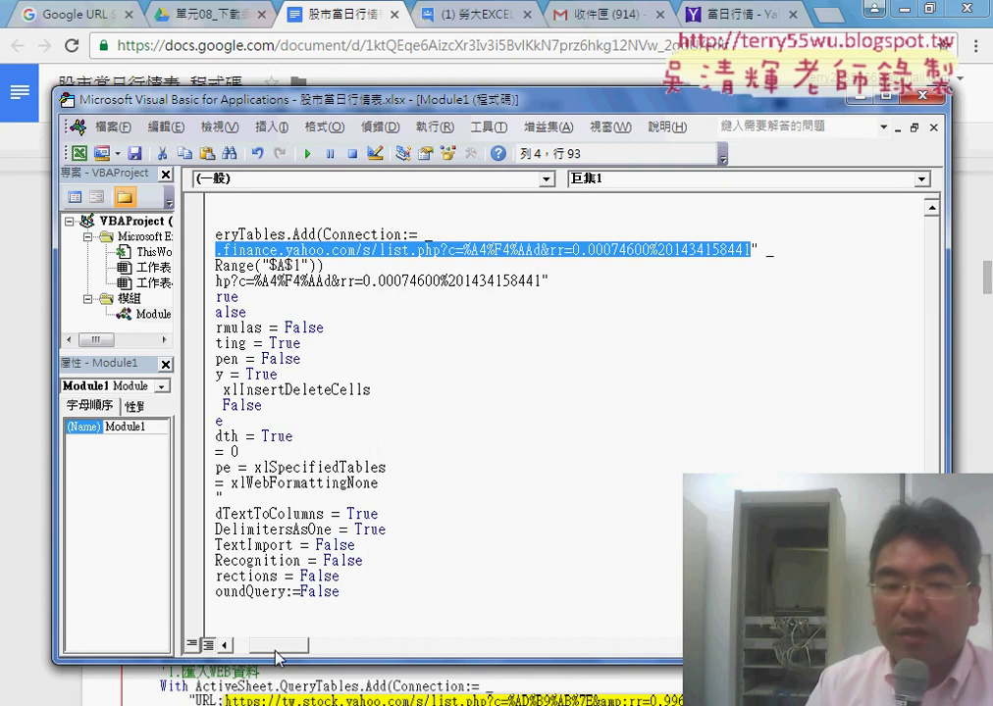
# Step: Highlight the Yahoo URL, the Destination argument and its Range("$A$1") cell, then show the Yahoo page
pyautogui.moveTo(276, 651); pyautogui.dragTo(253, 652)
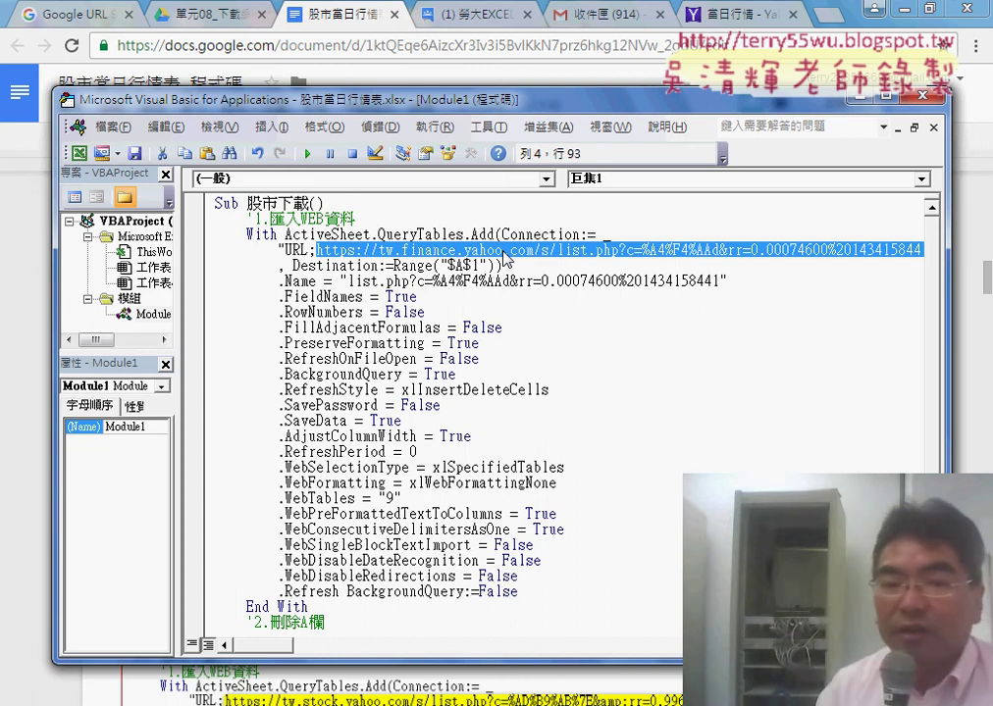
pyautogui.doubleClick(295, 265)
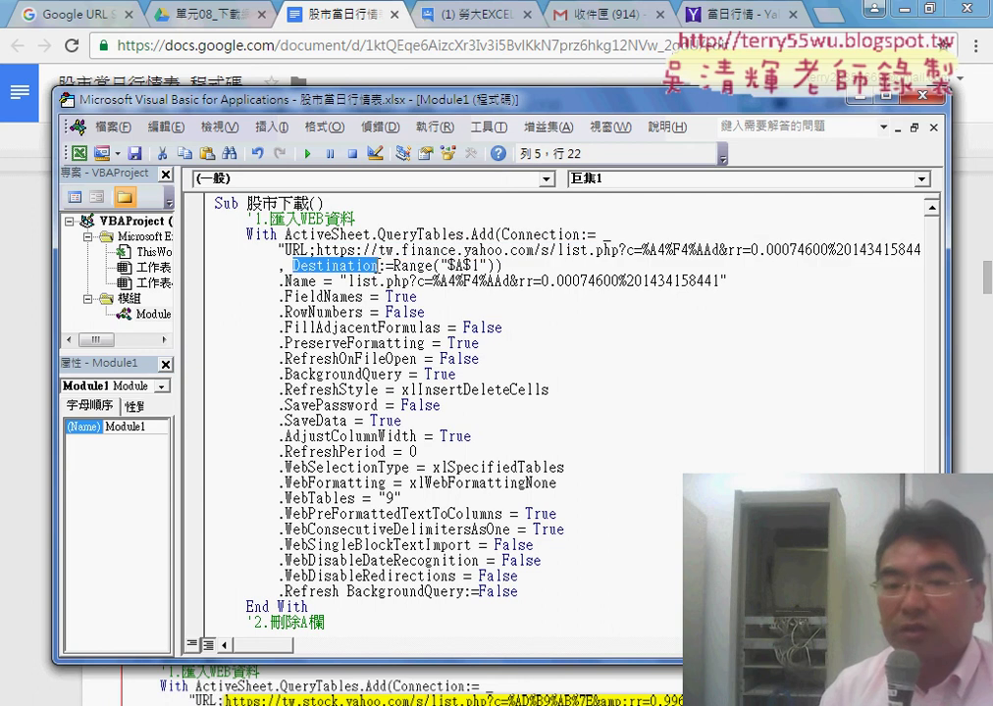
pyautogui.click(350, 273)
pyautogui.doubleClick(350, 272)
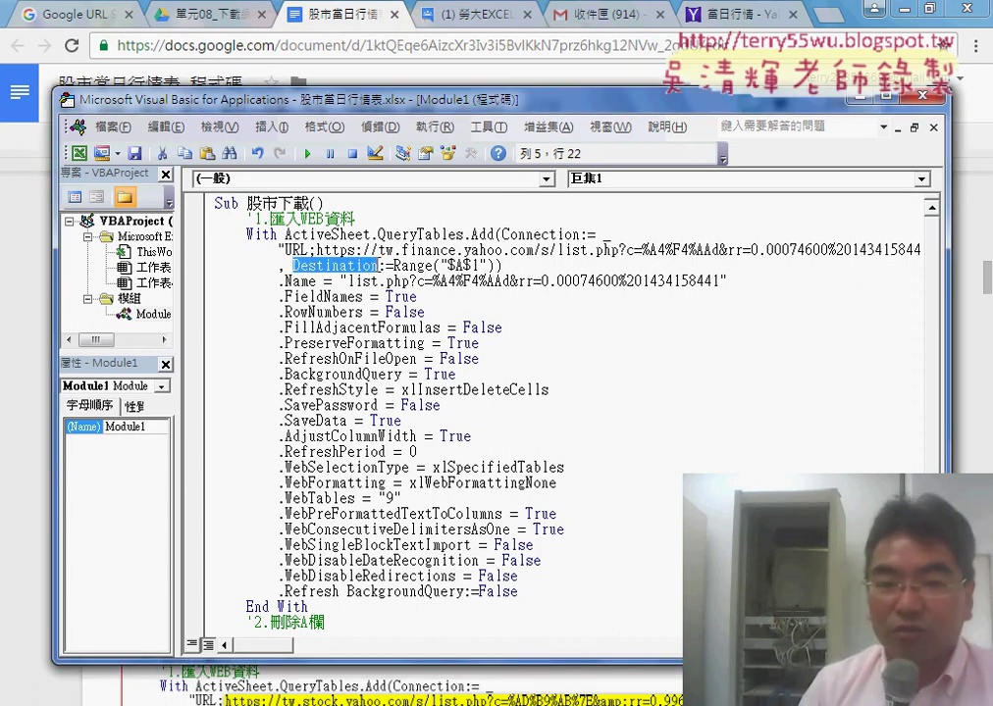
pyautogui.click(342, 251)
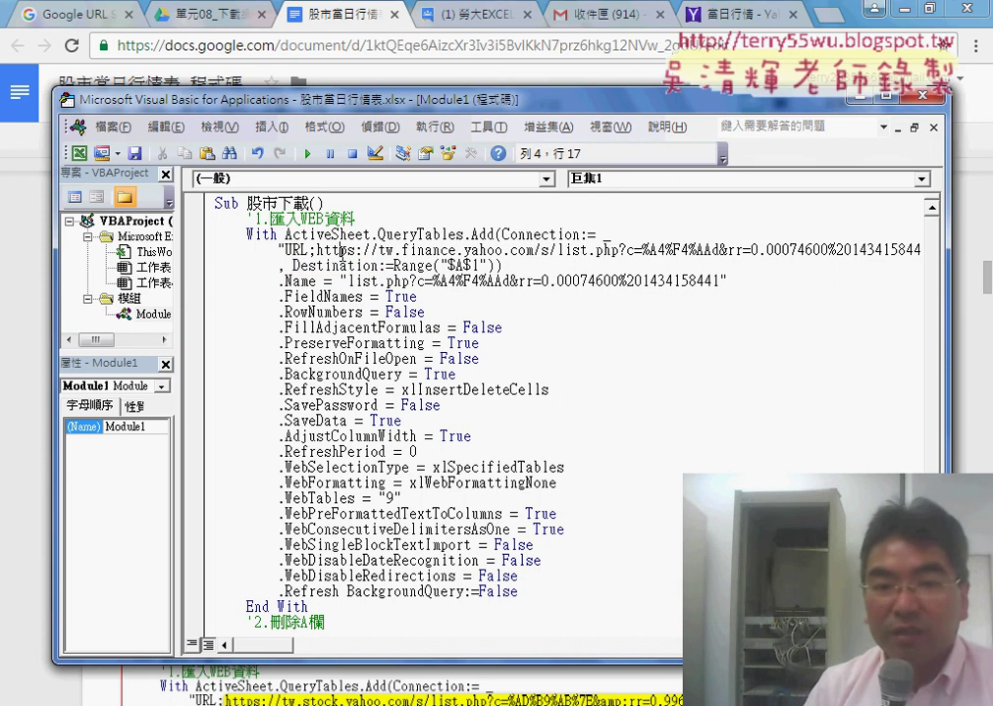
pyautogui.moveTo(316, 251); pyautogui.dragTo(695, 257)
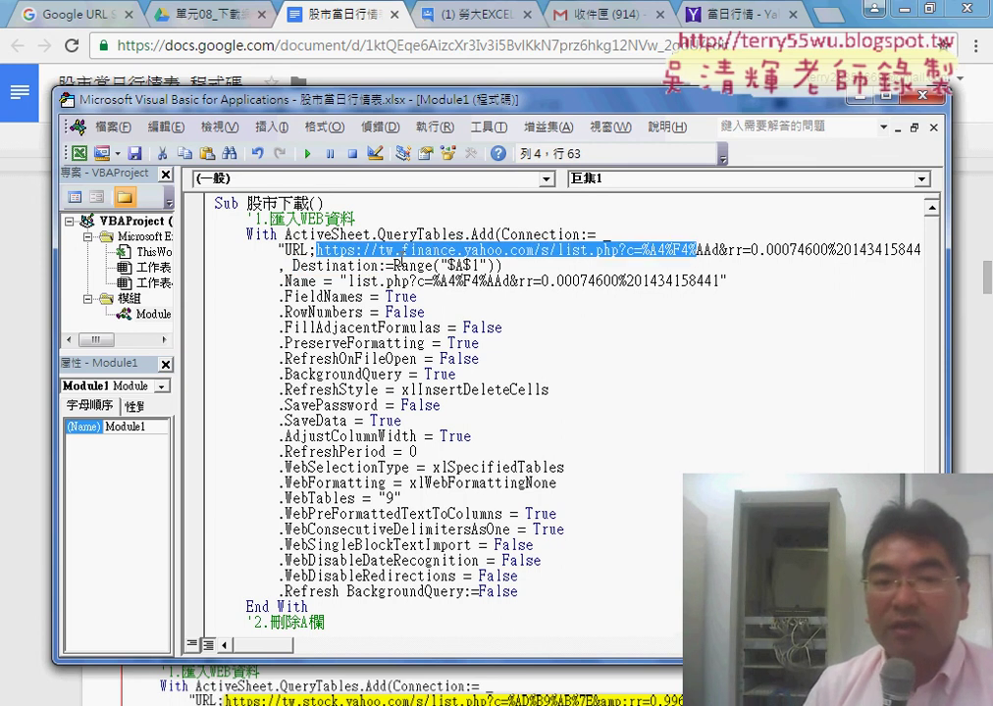
pyautogui.moveTo(293, 265); pyautogui.dragTo(385, 265)
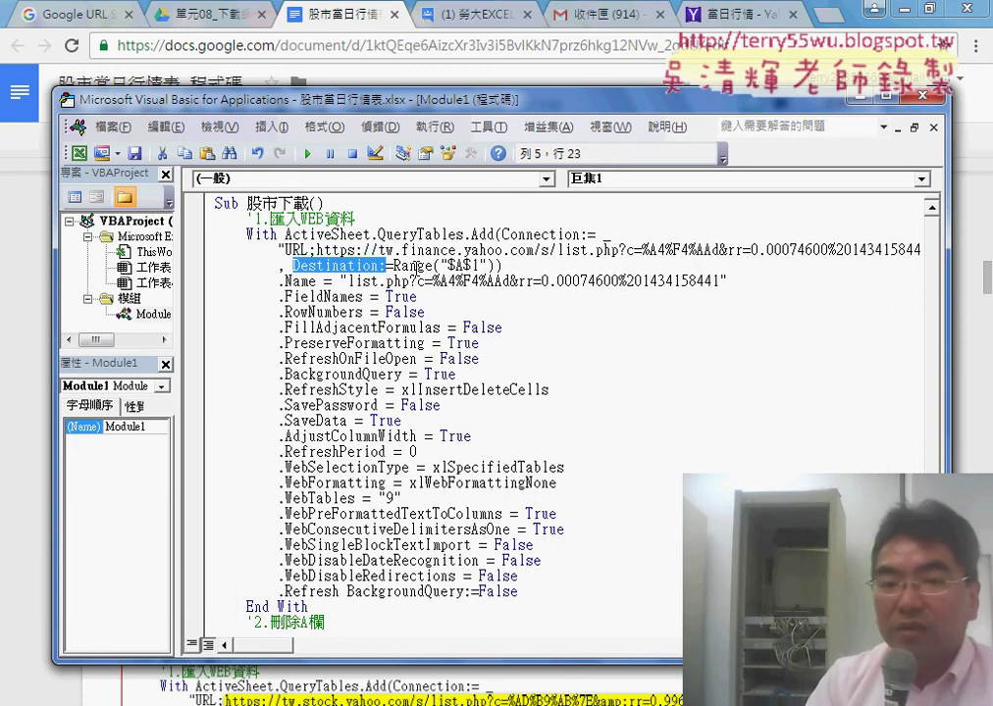
pyautogui.moveTo(393, 266); pyautogui.dragTo(417, 266)
pyautogui.moveTo(488, 265); pyautogui.dragTo(463, 265)
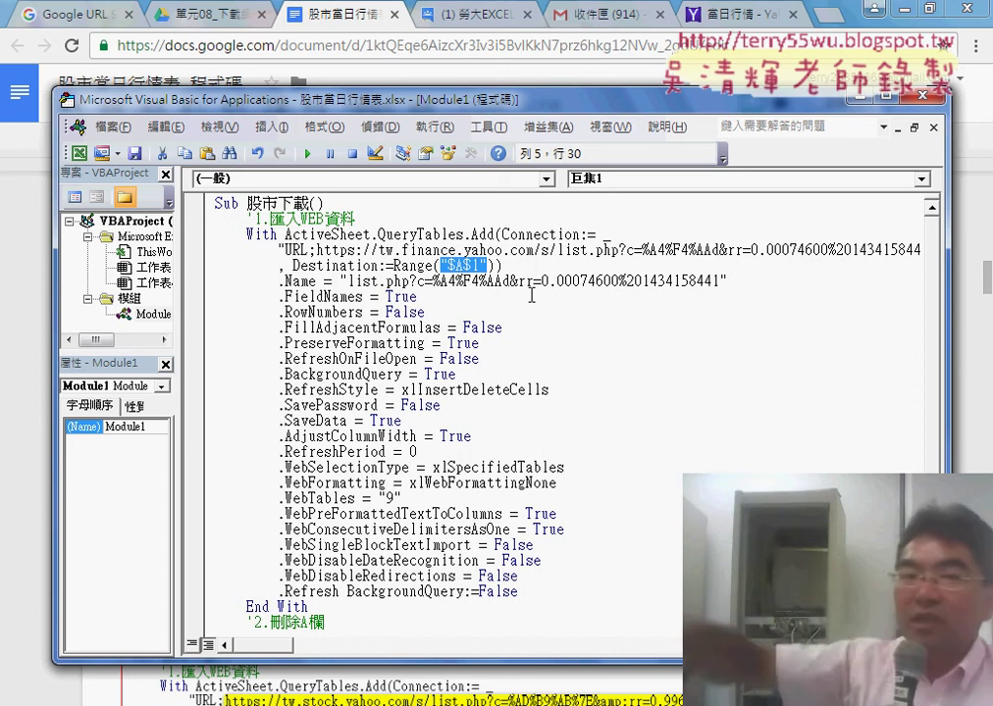
pyautogui.click(714, 21)
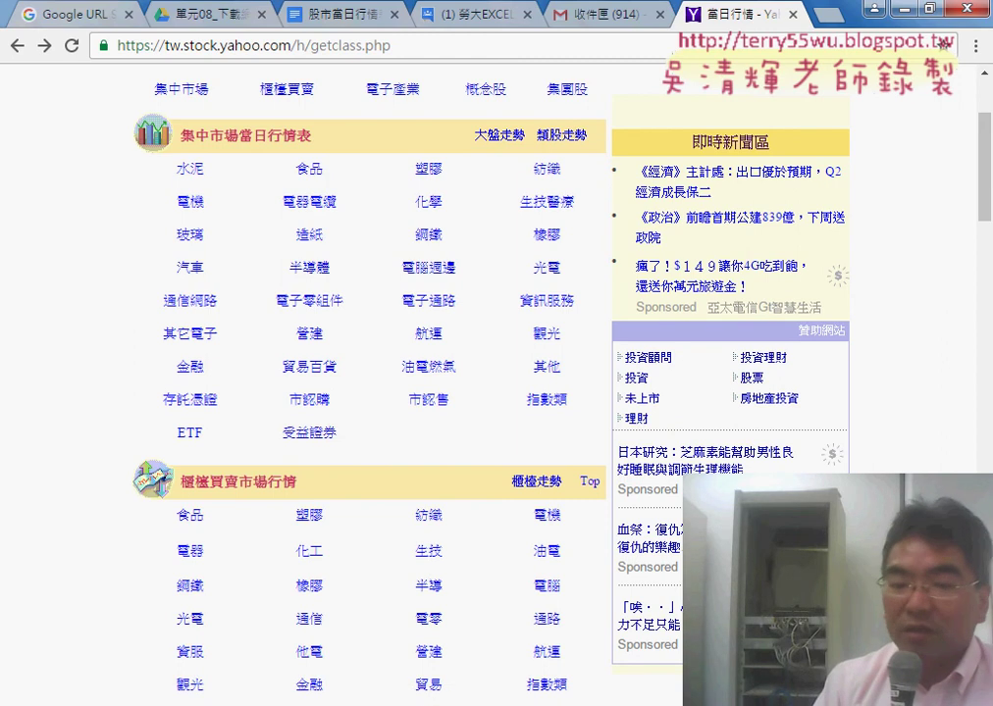
# Step: Bring the VBA editor's 股市下載 macro back in front of the Yahoo page
pyautogui.hotkey('alt', 'Tab')
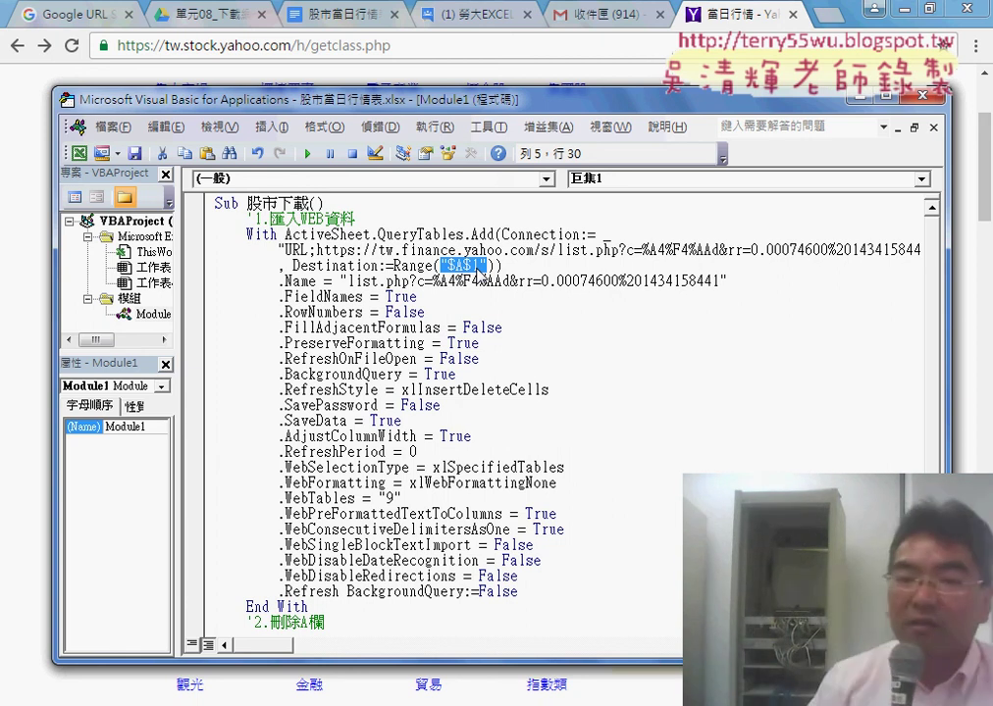
# Step: Scroll to the end of the Sub and highlight the query settings and the Columns(1).Delete statement
pyautogui.scroll(-1, 488, 372)
pyautogui.scroll(-2, 488, 372)
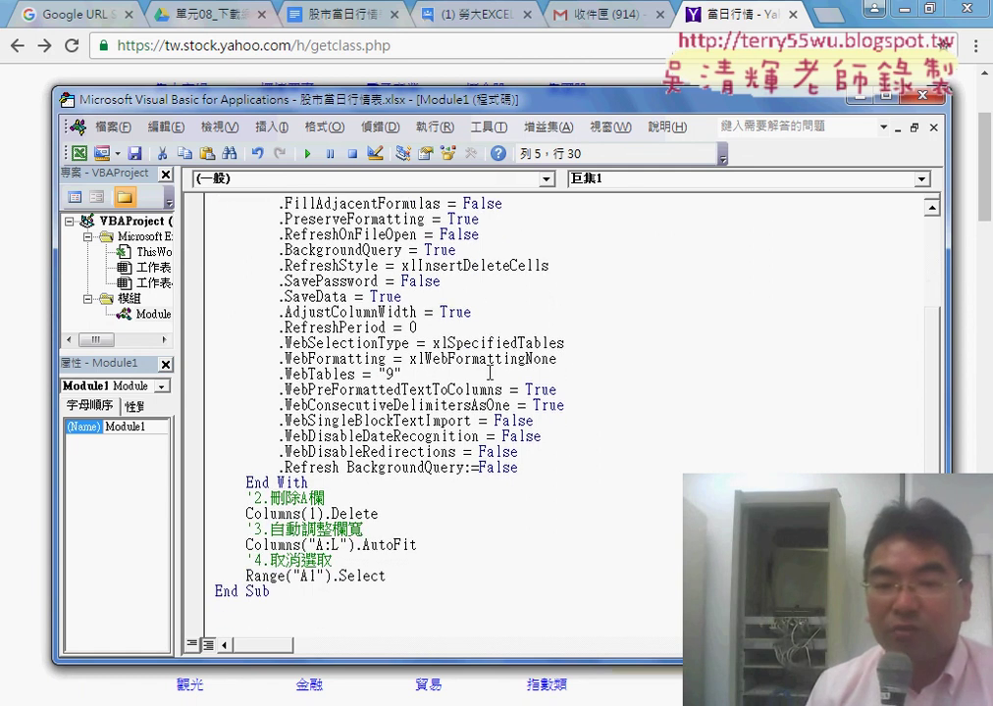
pyautogui.moveTo(520, 468); pyautogui.dragTo(215, 203)
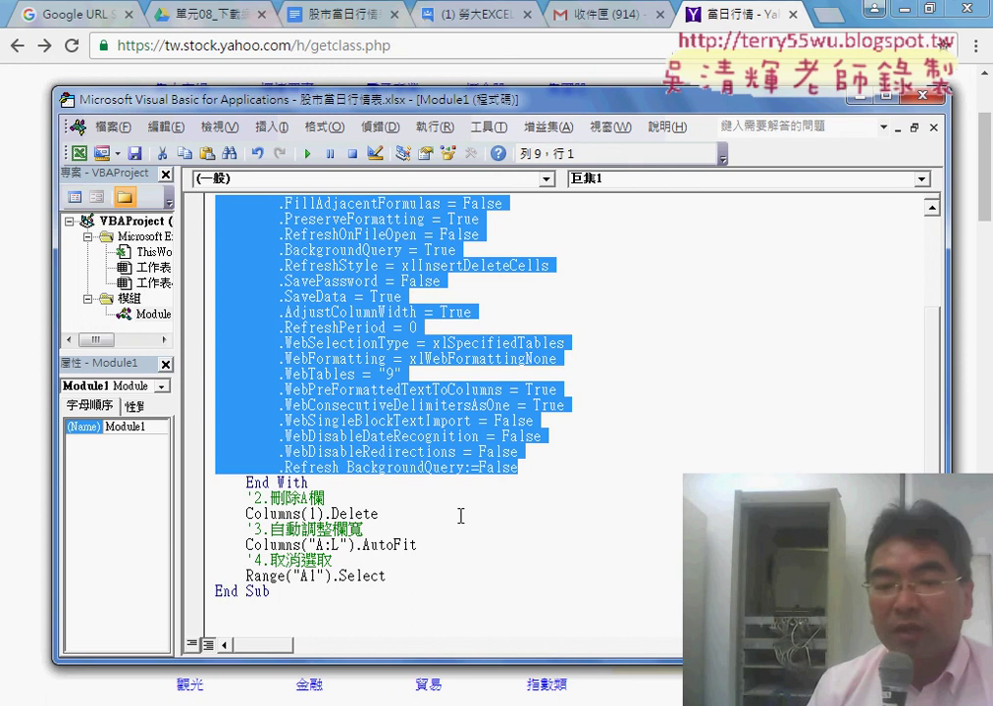
pyautogui.moveTo(378, 514); pyautogui.dragTo(238, 514)
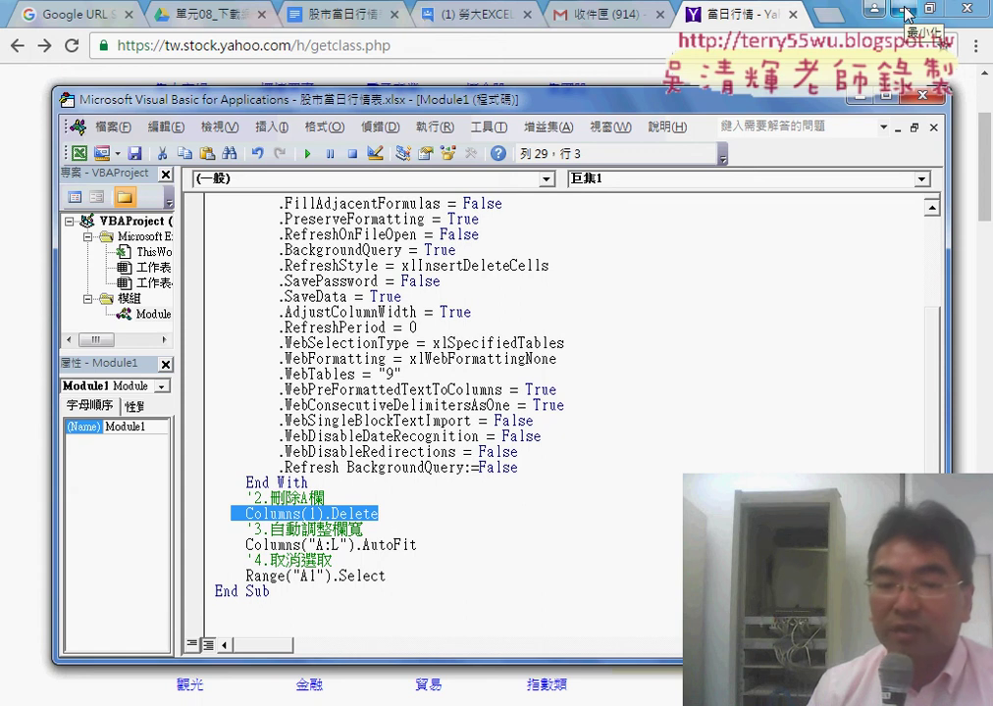
pyautogui.click(314, 513)
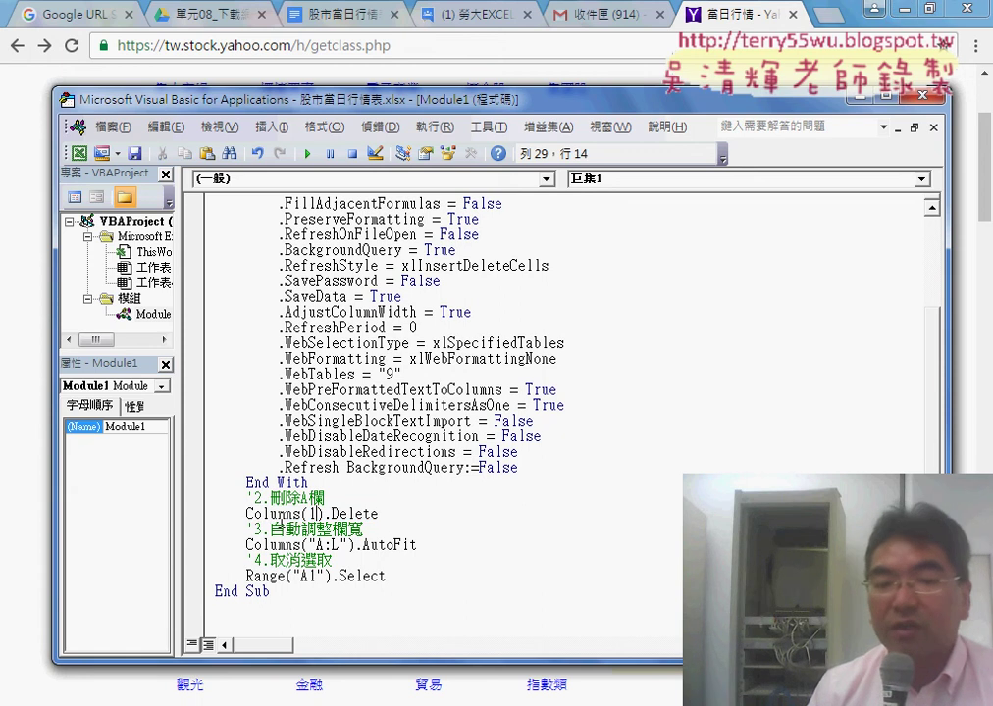
pyautogui.moveTo(246, 513); pyautogui.dragTo(301, 513)
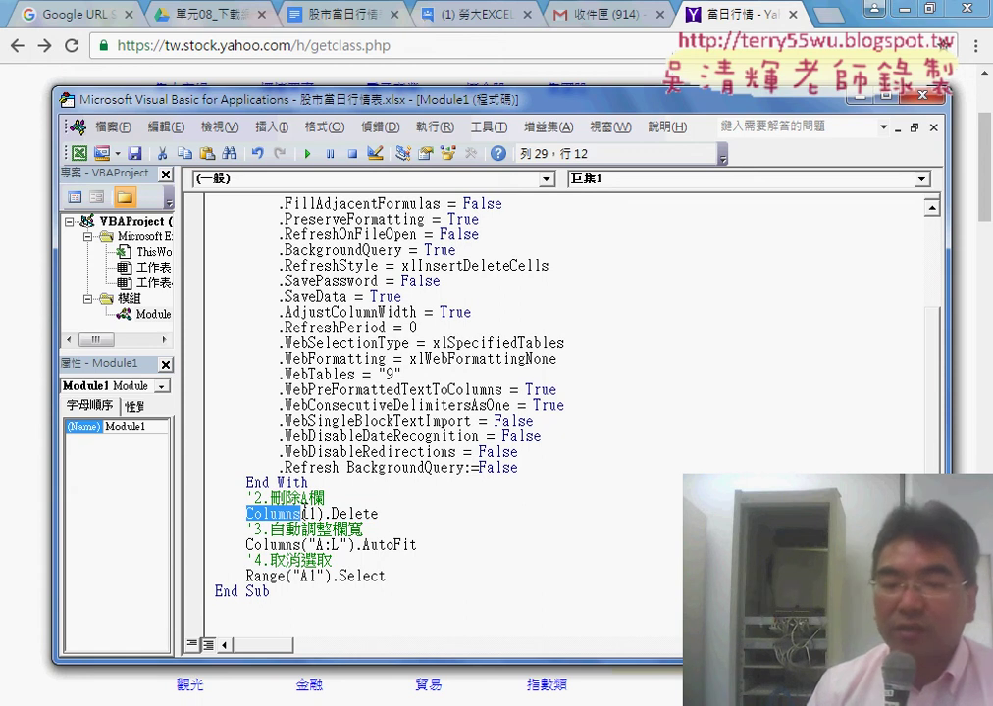
pyautogui.doubleClick(309, 513)
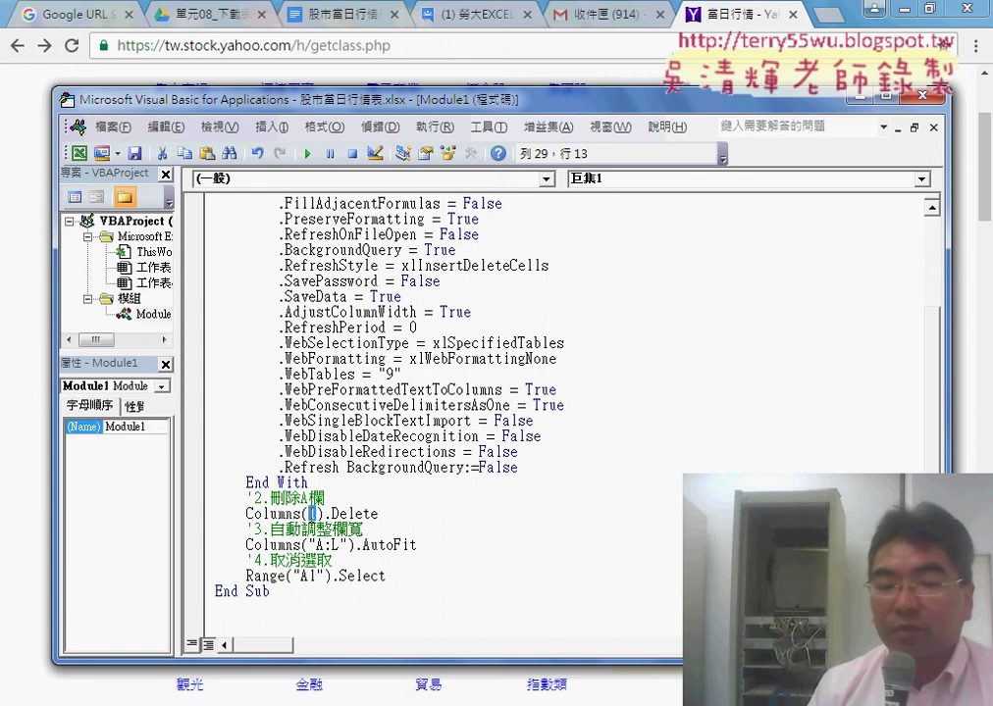
pyautogui.click(329, 513)
# Step: Highlight Columns("A:L").AutoFit, then place the caret inside the macro
pyautogui.moveTo(420, 546); pyautogui.dragTo(261, 545)
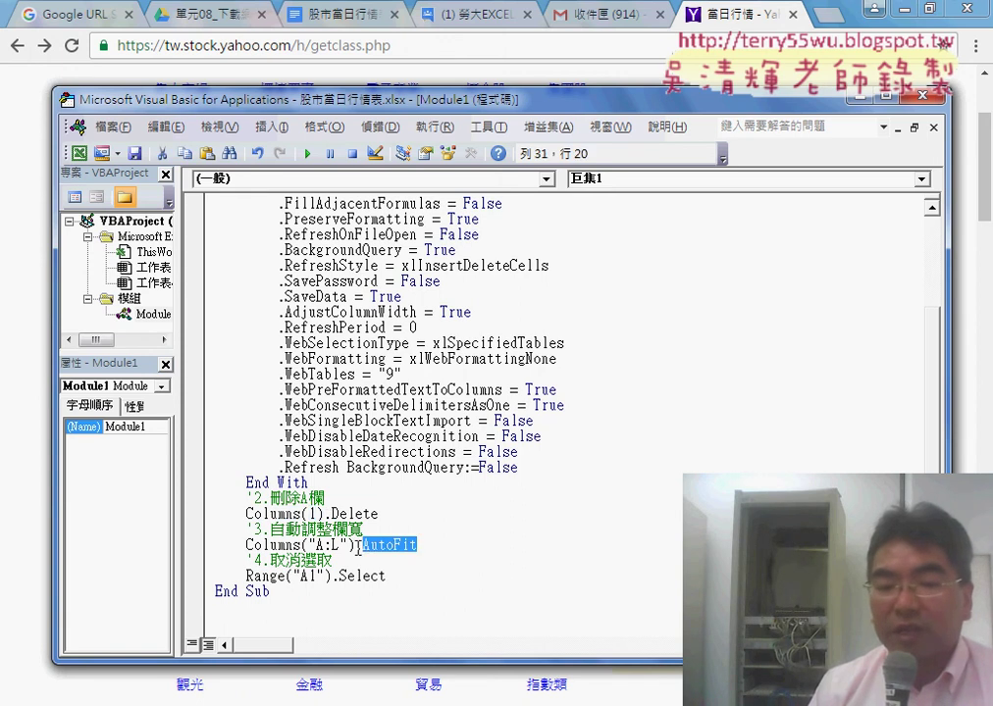
pyautogui.click(393, 586)
pyautogui.click(393, 562)
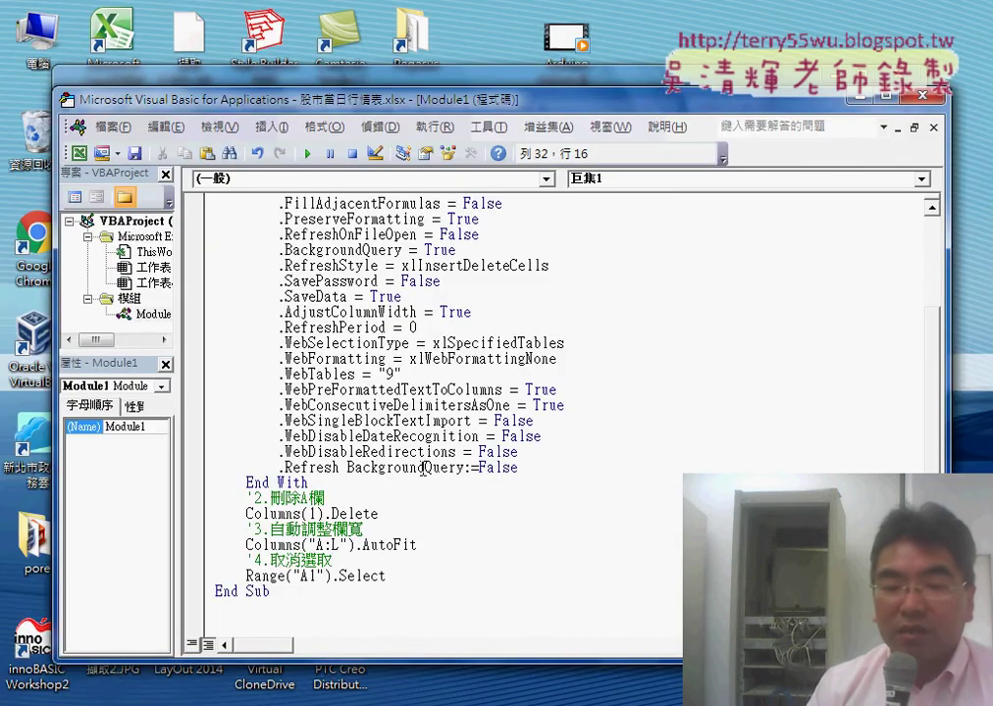
# Step: Run the macro with F5, then move the editor aside to reveal the sheet
pyautogui.press('F5')
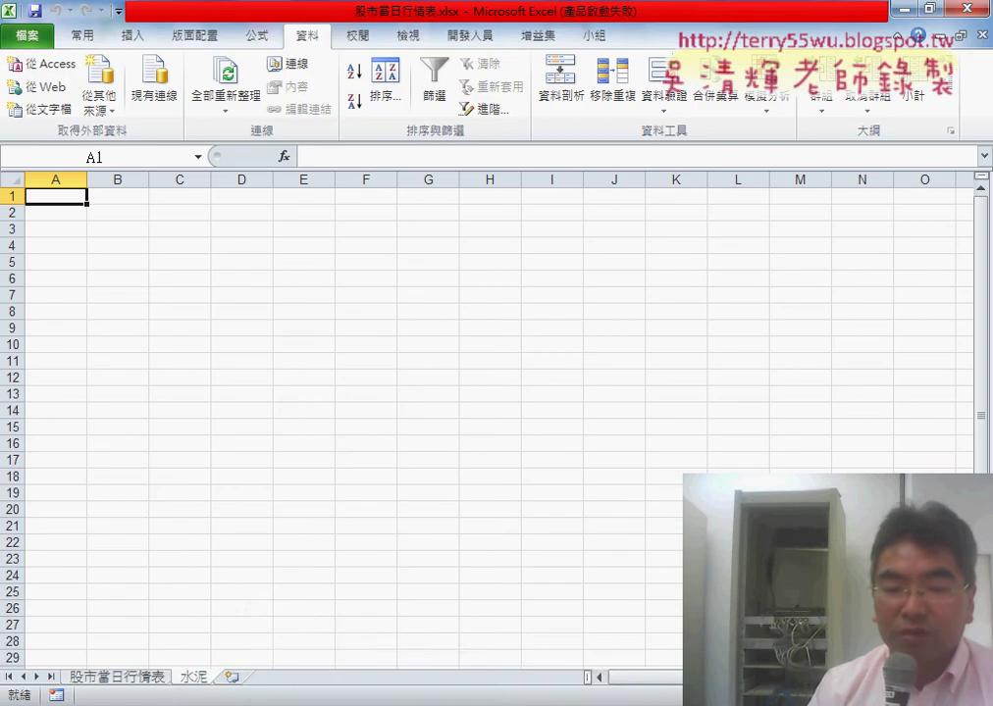
pyautogui.click(470, 618)
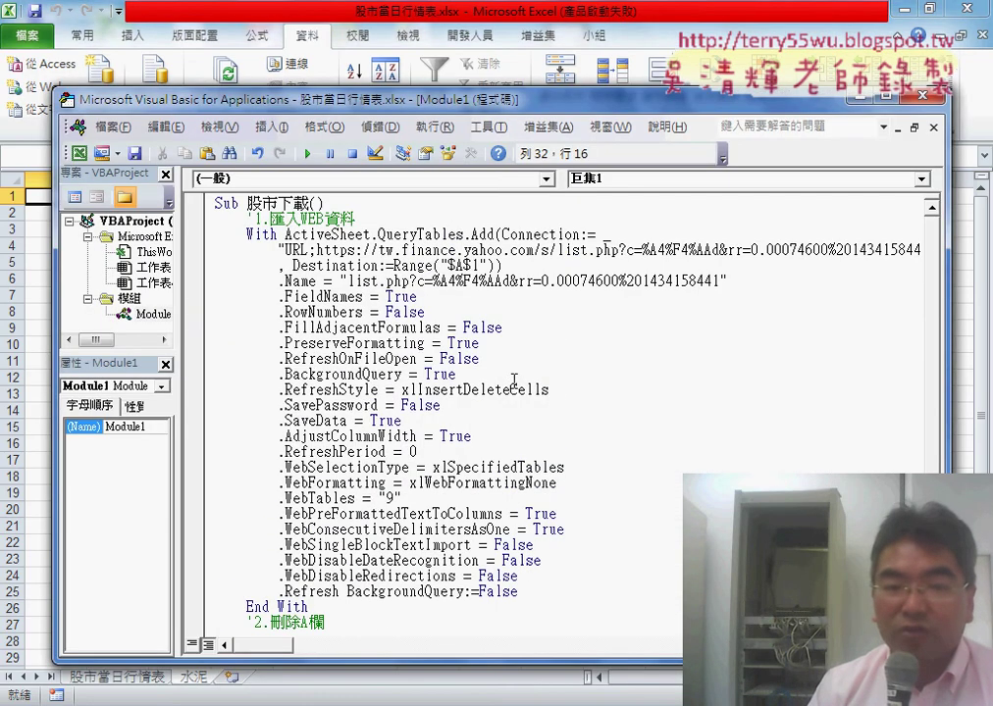
pyautogui.moveTo(446, 110); pyautogui.dragTo(674, 80)
pyautogui.click(600, 222)
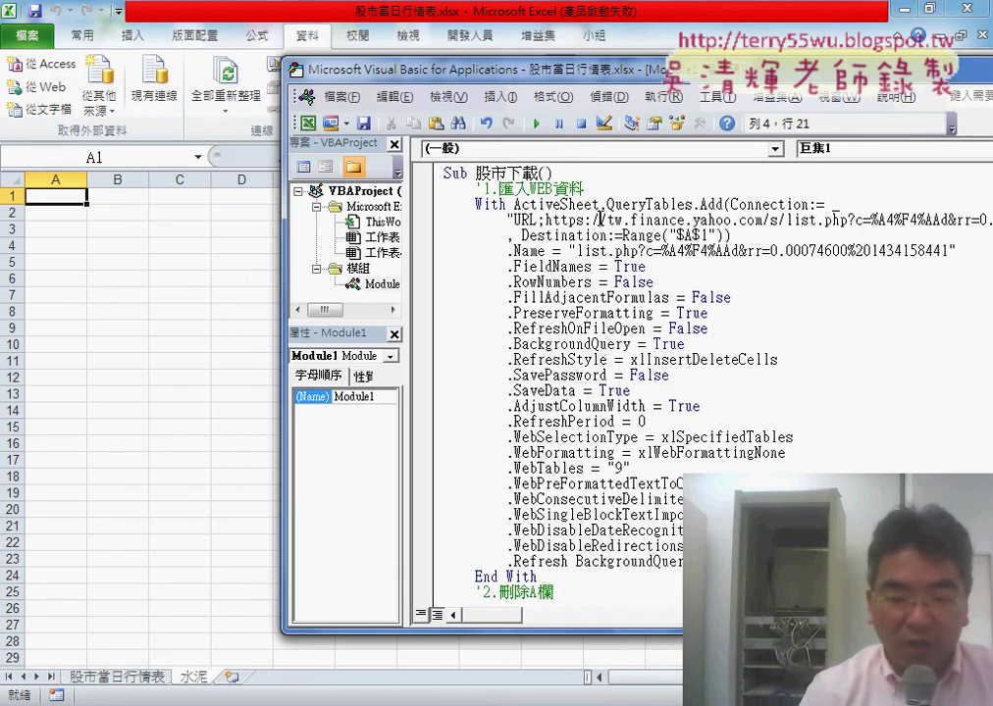
# Step: Step through the QueryTables.Add settings with F8 until .Refresh imports the cement quotes into 水泥
pyautogui.press('F8')
pyautogui.press('F8')
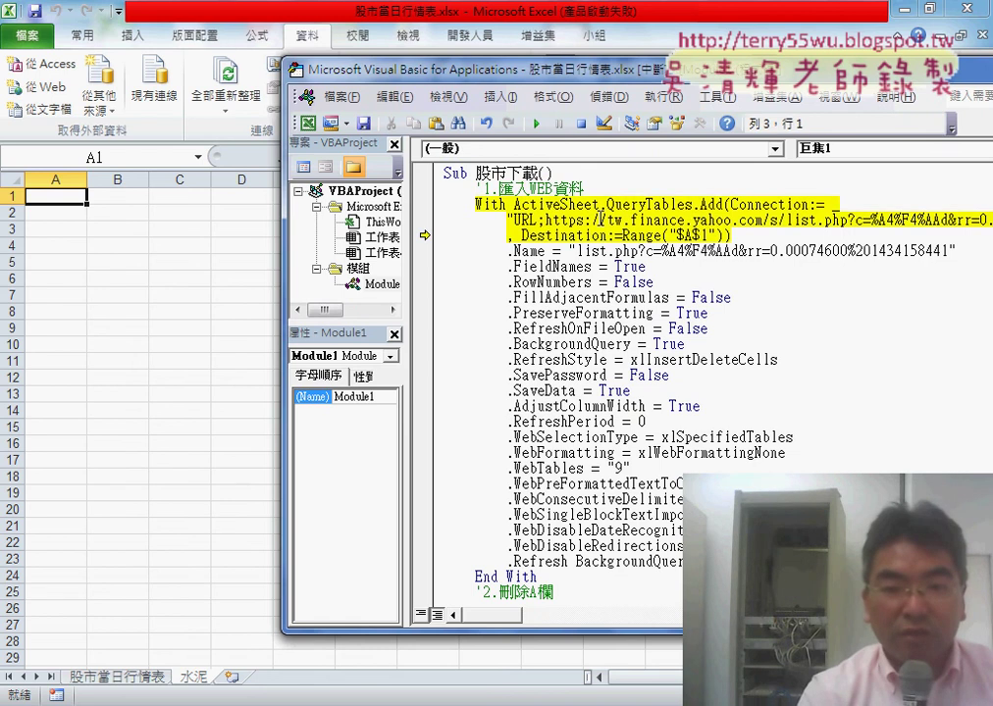
pyautogui.press('F8')
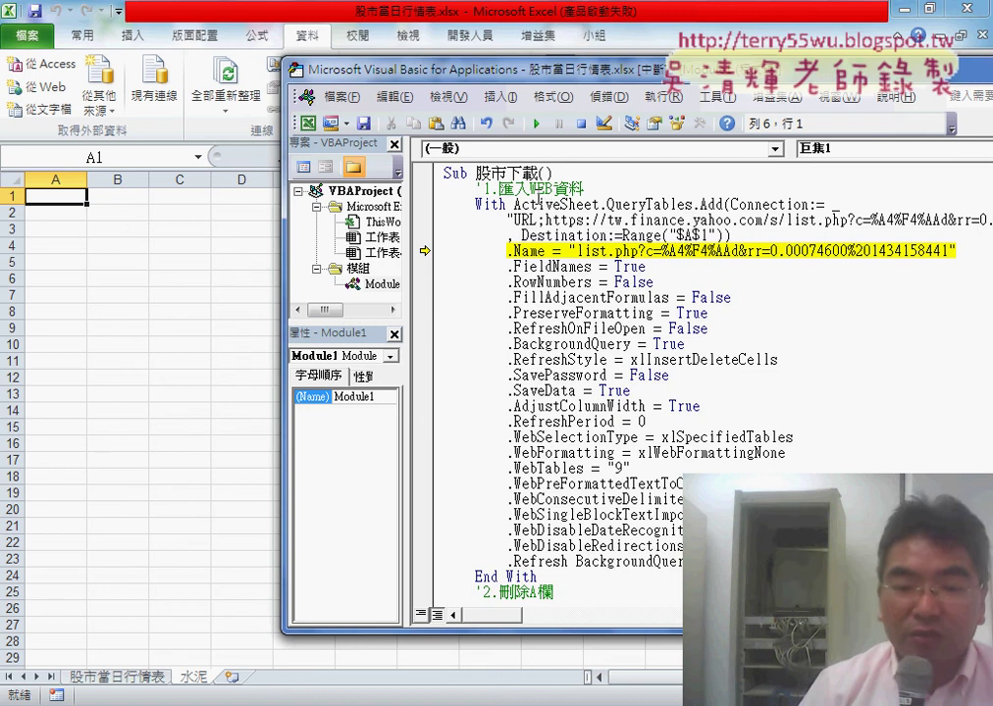
pyautogui.press('F8')
pyautogui.press('F8')
pyautogui.press('F8')
pyautogui.press('F8')
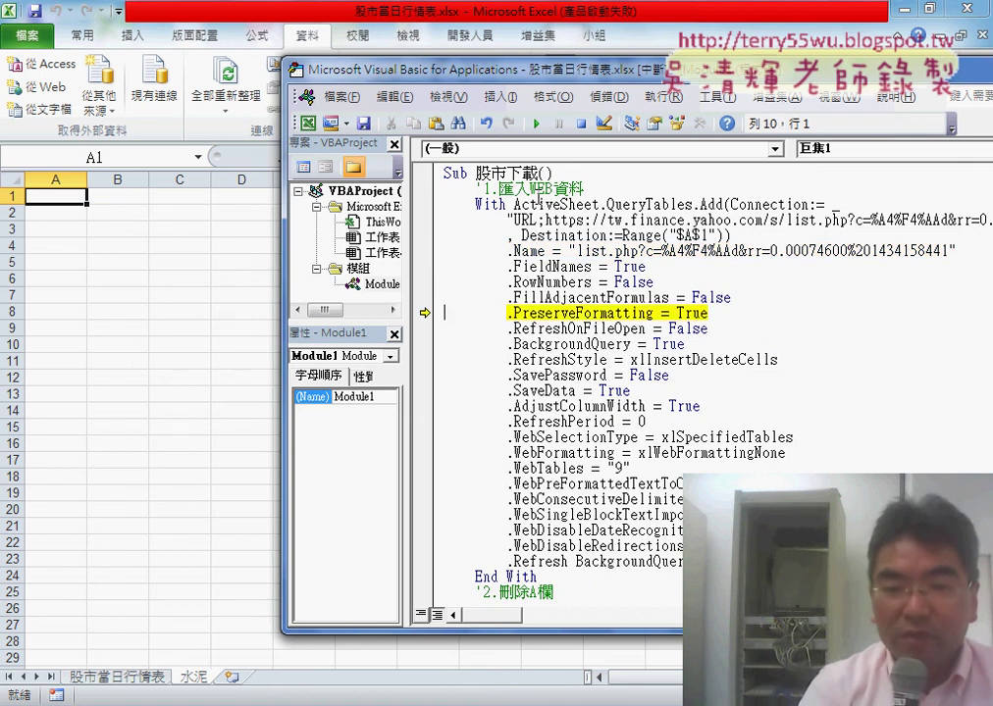
pyautogui.press('F8')
pyautogui.press('F8')
pyautogui.press('F8')
pyautogui.press('F8')
pyautogui.press('F8')
pyautogui.press('F8')
pyautogui.press('F8')
pyautogui.press('F8')
pyautogui.press('F8')
pyautogui.press('F8')
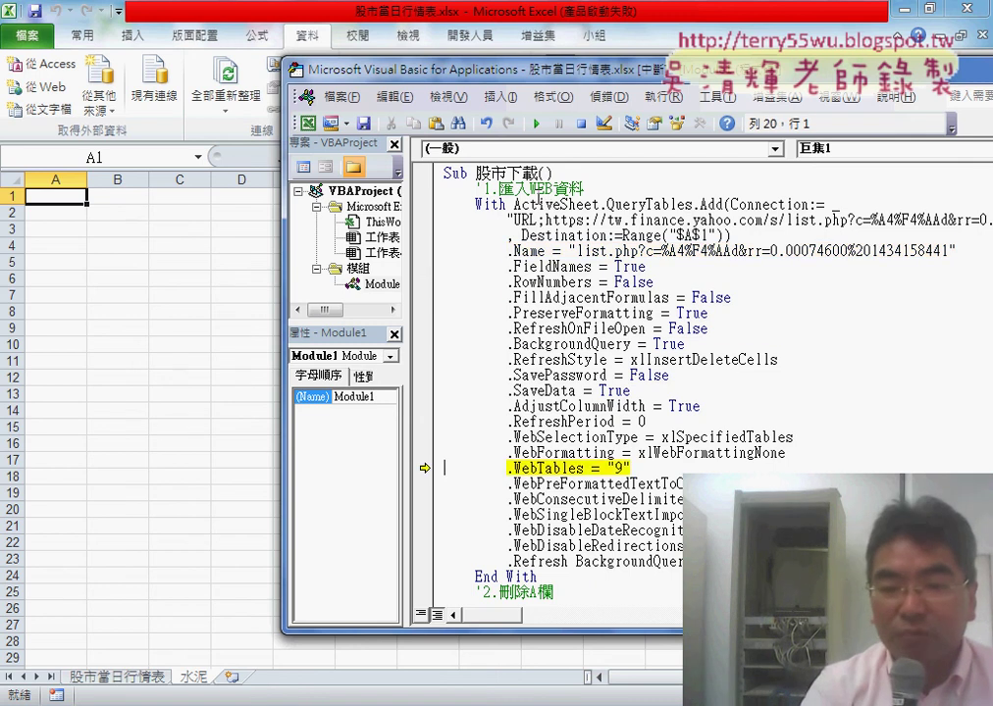
pyautogui.press('F8')
pyautogui.press('F8')
pyautogui.press('F8')
pyautogui.press('F8')
pyautogui.press('F8')
pyautogui.press('F8')
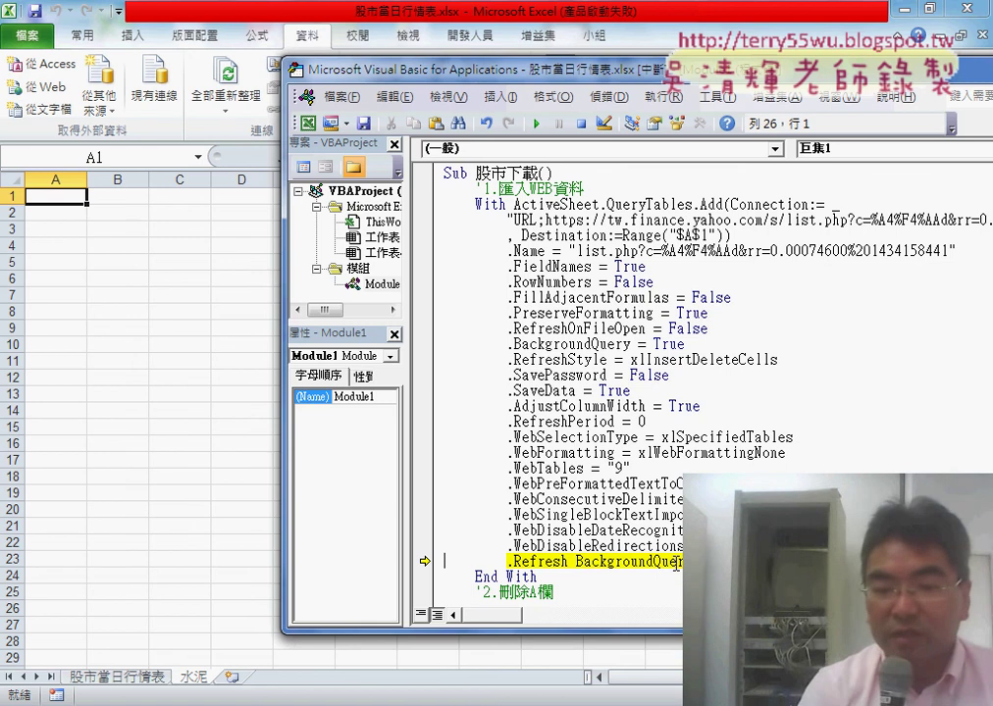
pyautogui.press('F8')
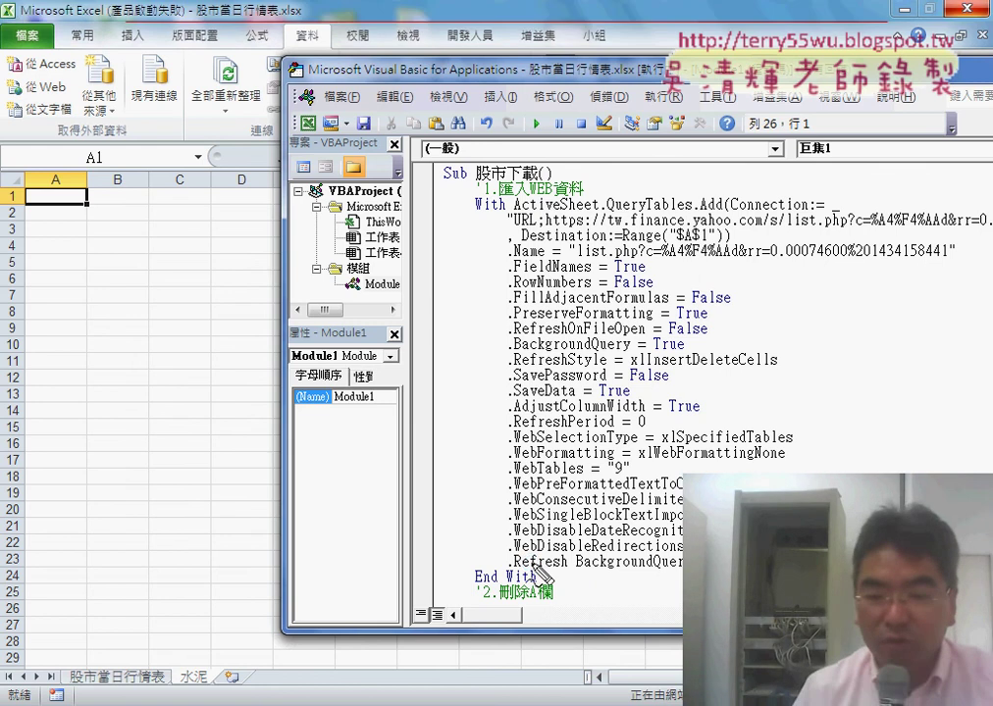
pyautogui.moveTo(499, 537)
pyautogui.mouseDown()
pyautogui.moveTo(491, 561)
pyautogui.moveTo(676, 579)
pyautogui.moveTo(510, 536)
pyautogui.mouseUp()
pyautogui.moveTo(605, 697); pyautogui.dragTo(602, 680)
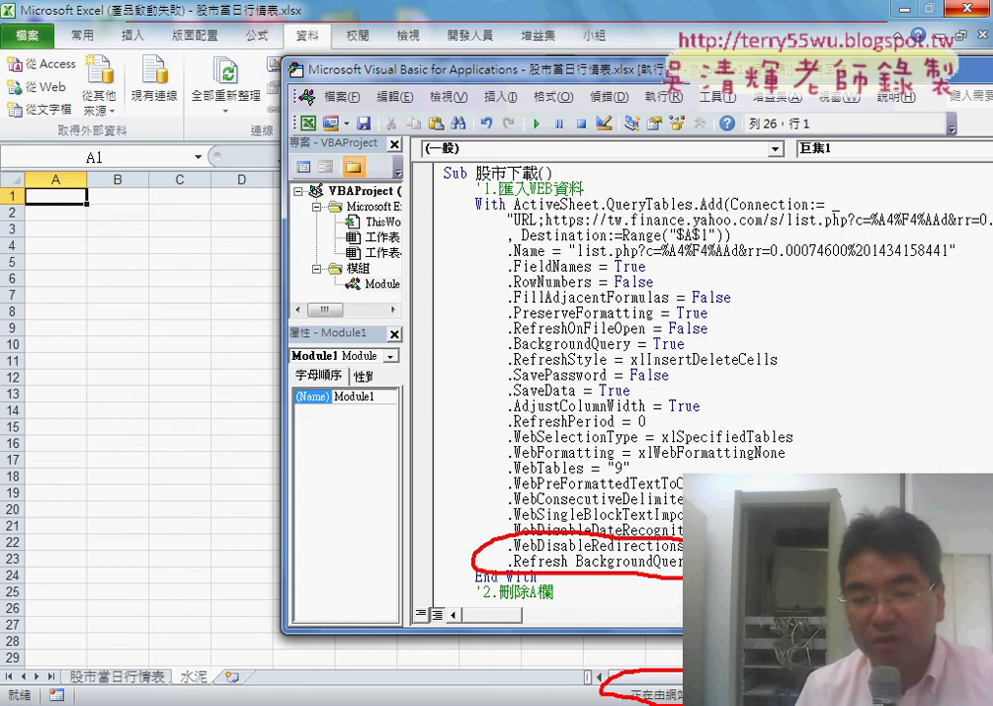
pyautogui.press('Escape')
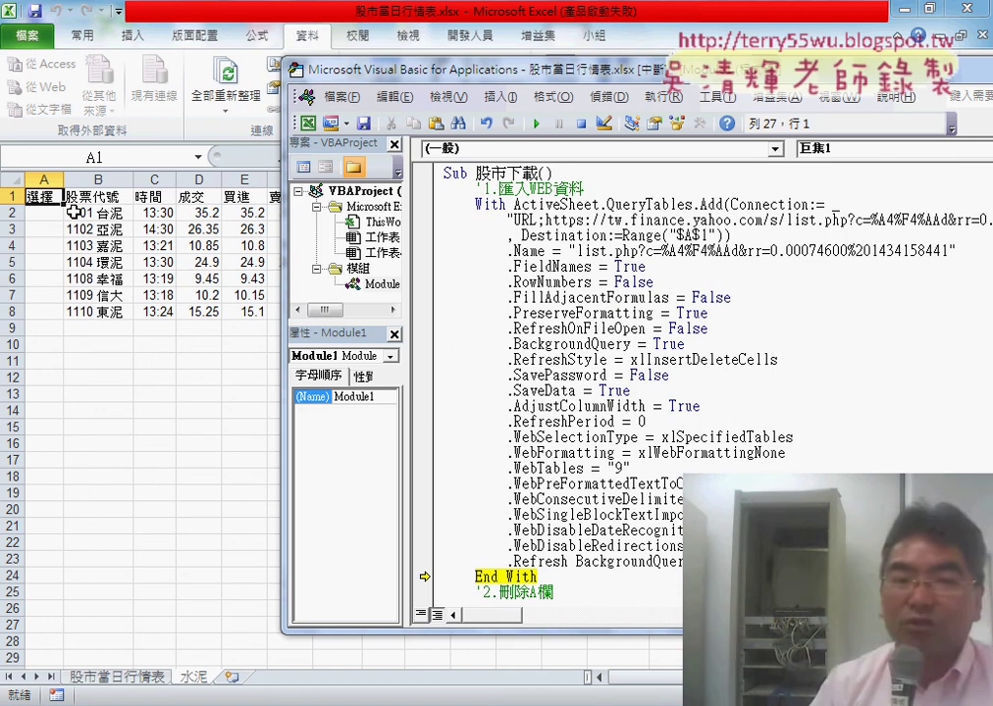
# Step: Step the macro through deleting column A and autofitting columns A:L
pyautogui.scroll(-3, 536, 605)
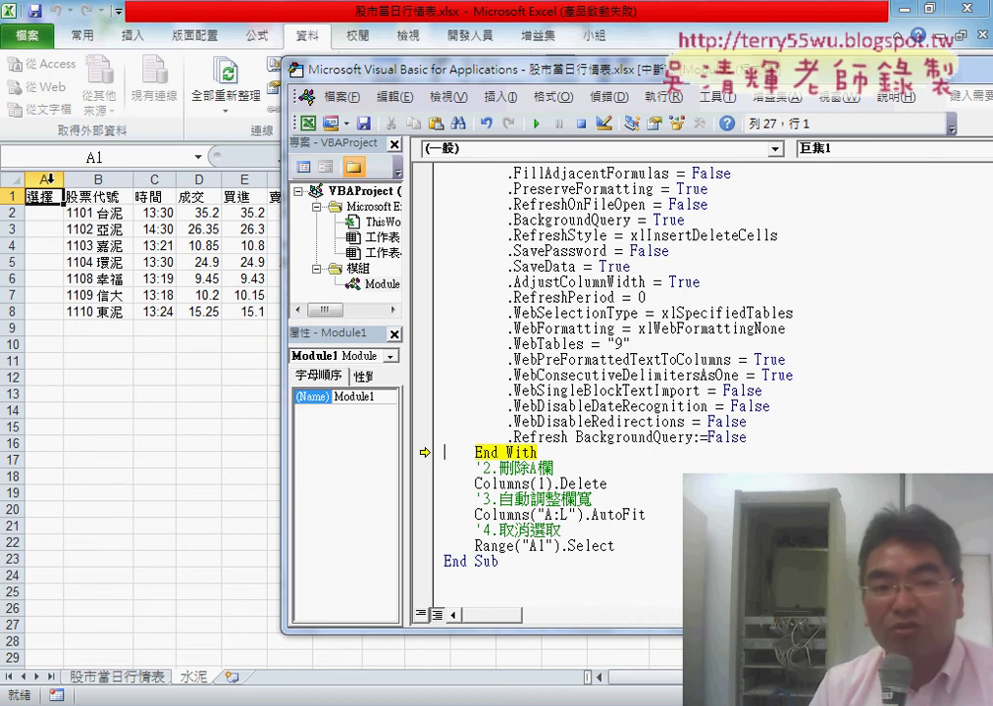
pyautogui.click(555, 469)
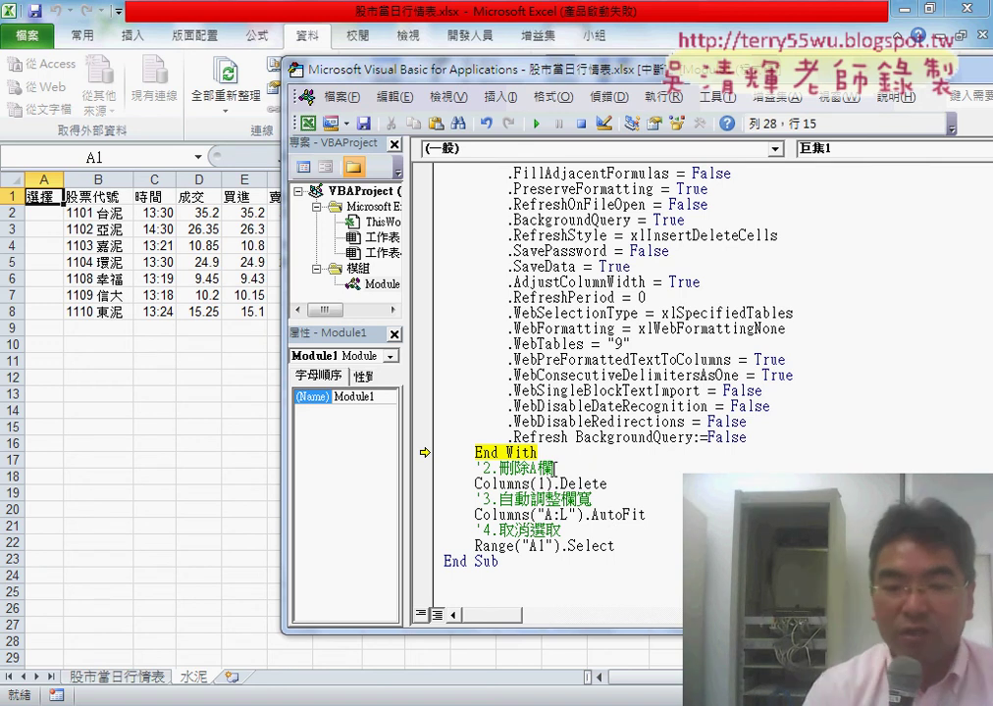
pyautogui.press('F8')
pyautogui.press('F8')
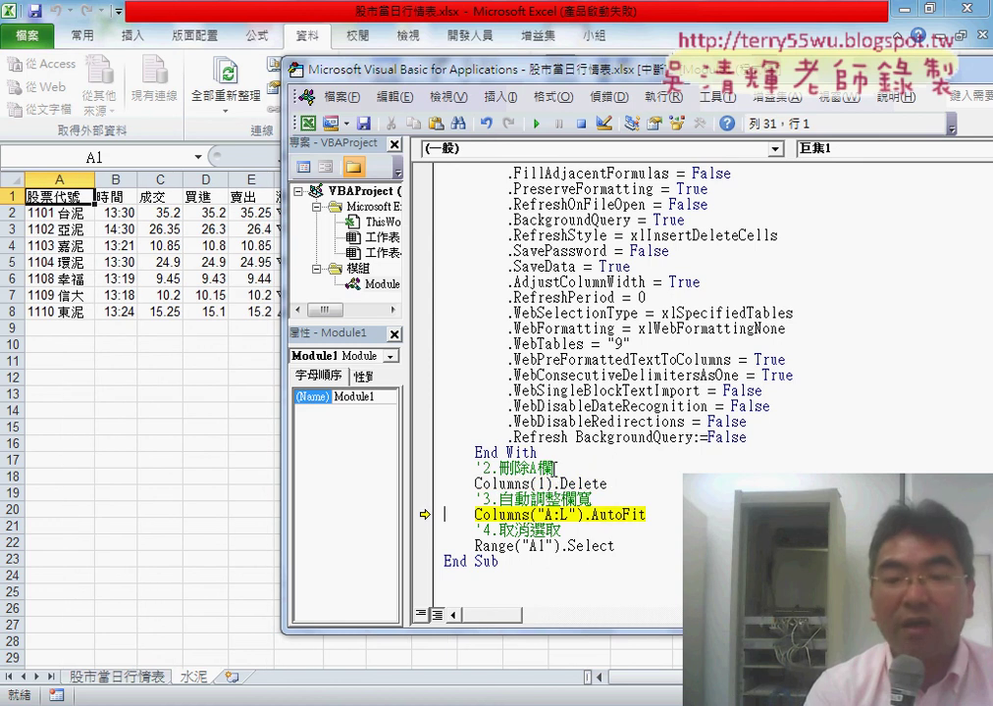
pyautogui.press('F8')
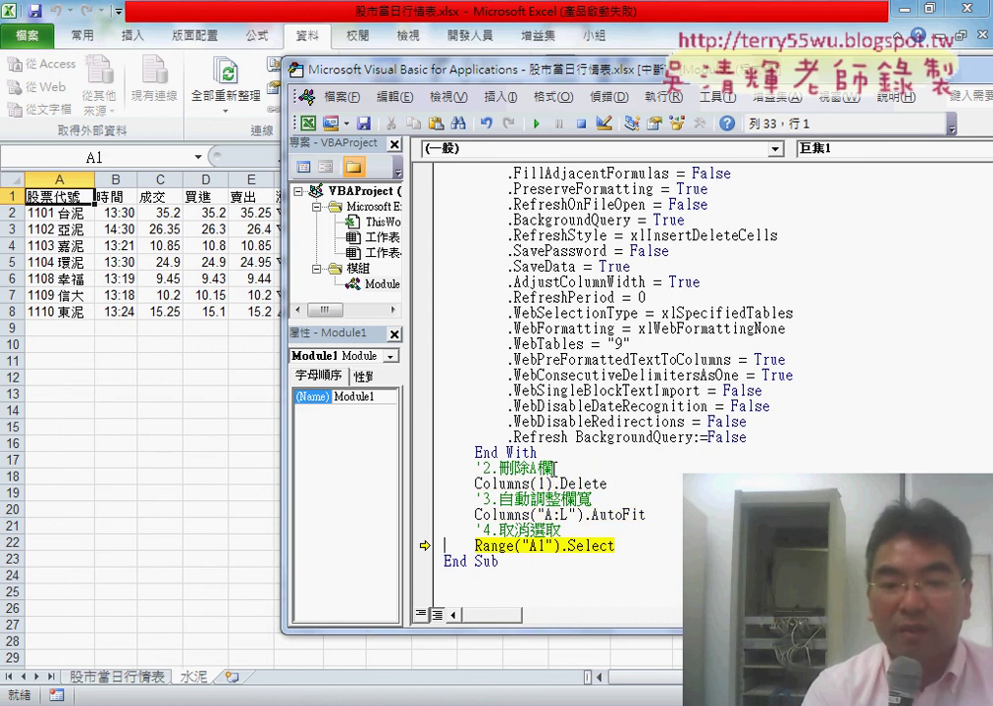
pyautogui.press('F8')
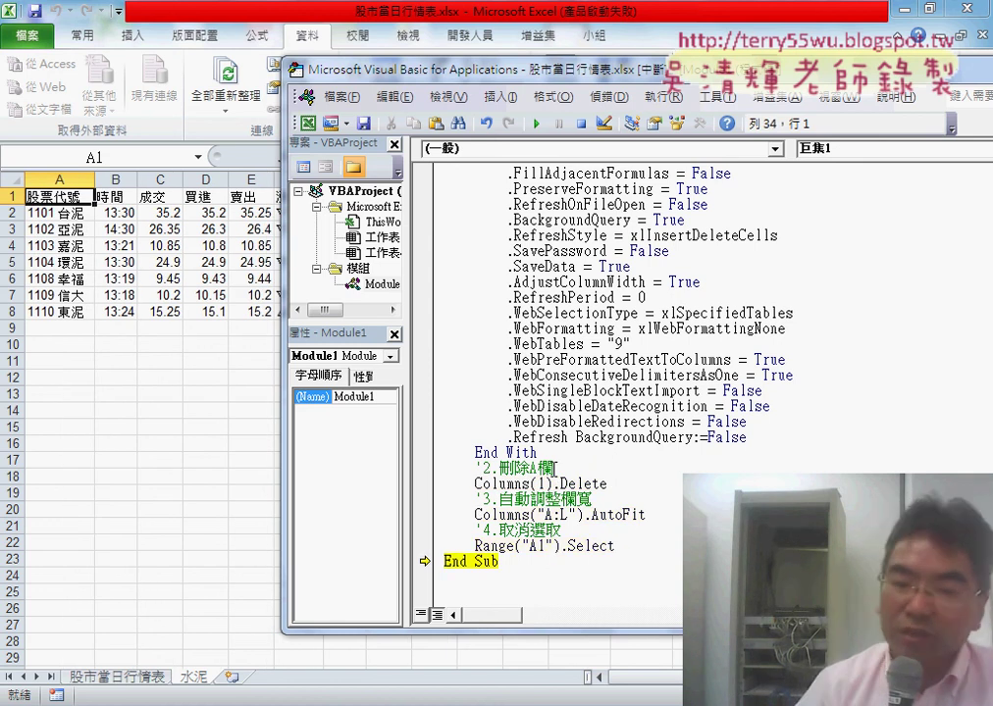
# Step: Delete the final select-A1 comment and statement, then highlight the autofit lines
pyautogui.moveTo(616, 545); pyautogui.dragTo(424, 530)
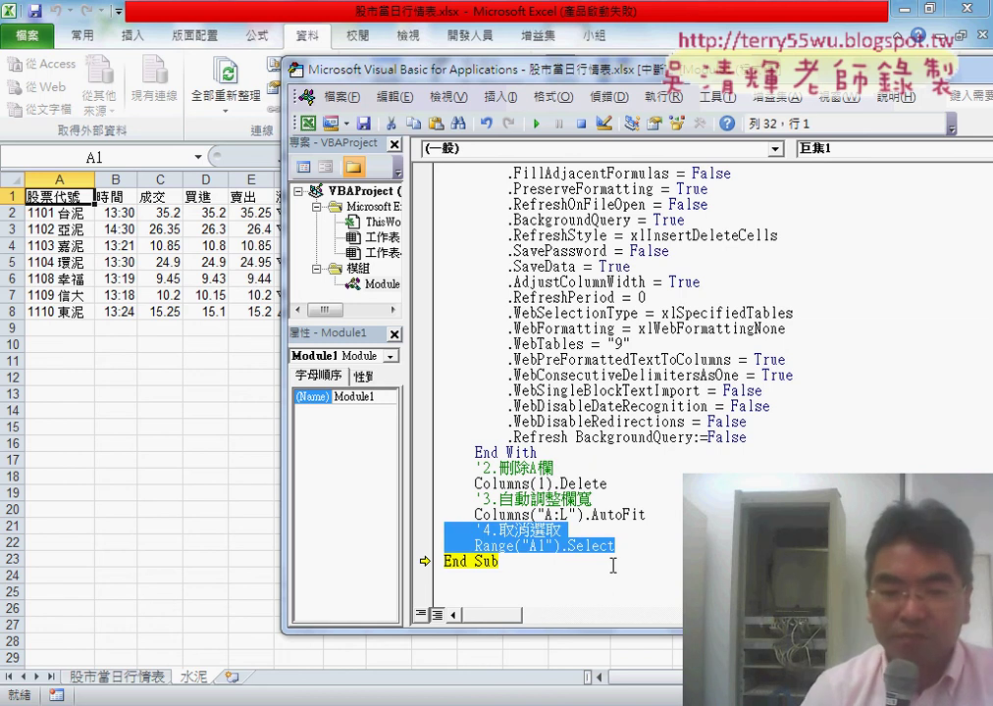
pyautogui.press('Delete')
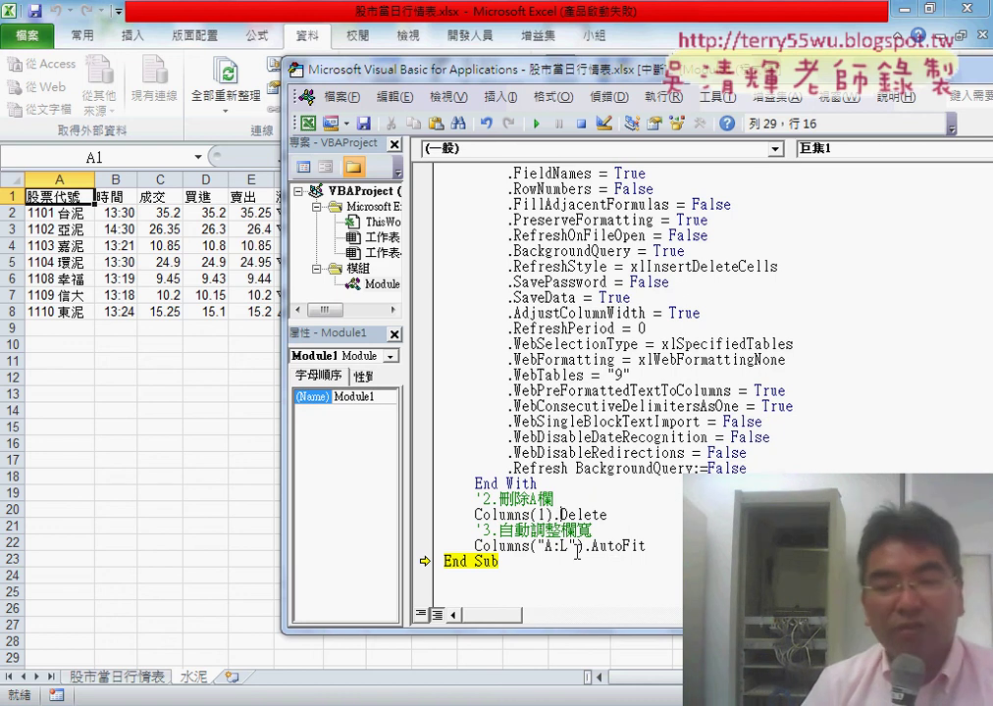
pyautogui.click(619, 546)
pyautogui.hotkey('shift', 'Home')
pyautogui.hotkey('shift', 'Up')
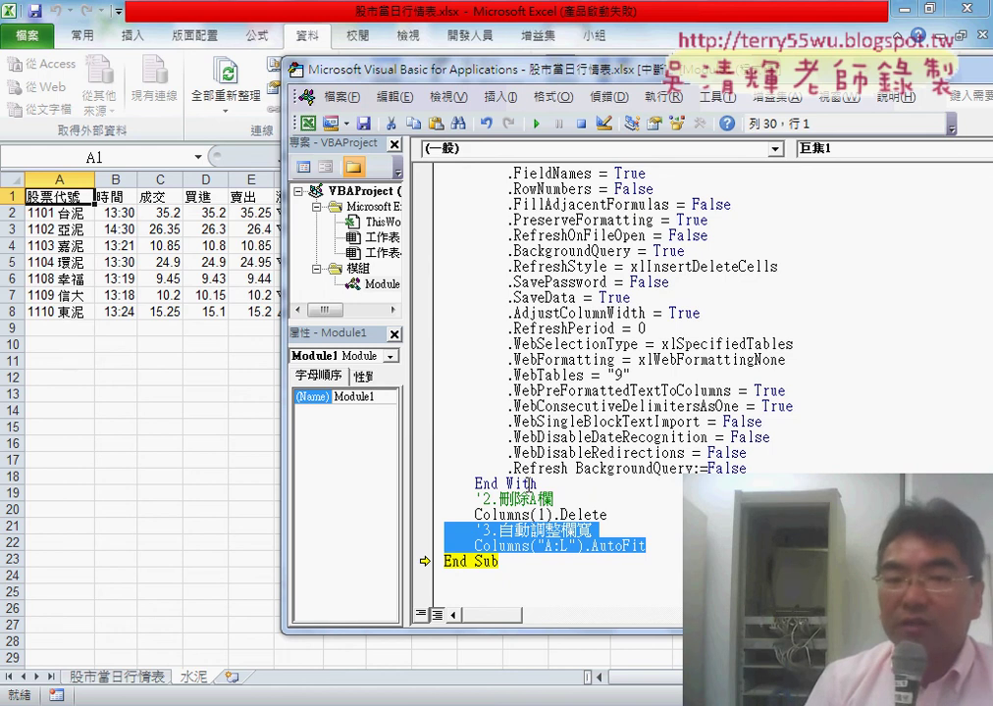
pyautogui.scroll(2, 527, 485)
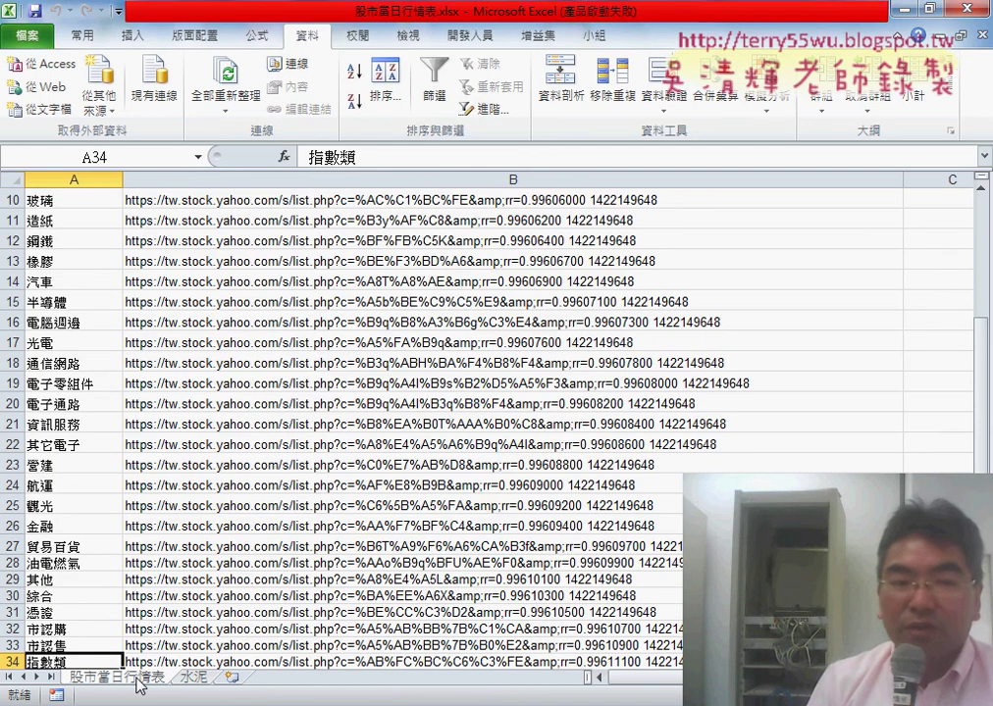
# Step: Compare the cement URL in B2 with the web address in the macro's query
pyautogui.scroll(3, 135, 650)
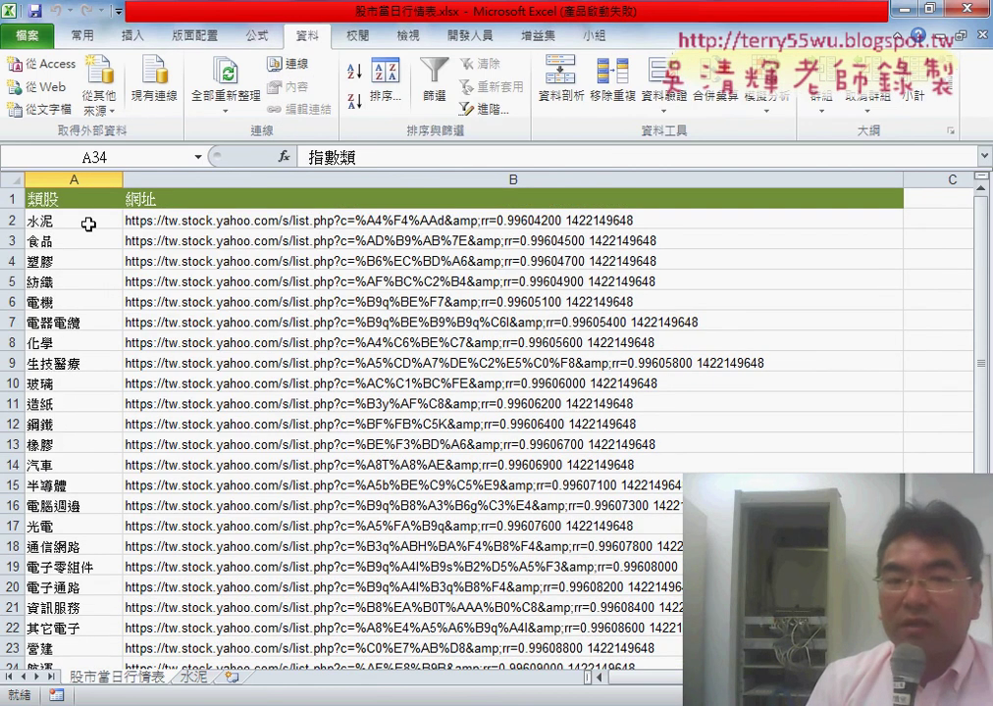
pyautogui.click(292, 221)
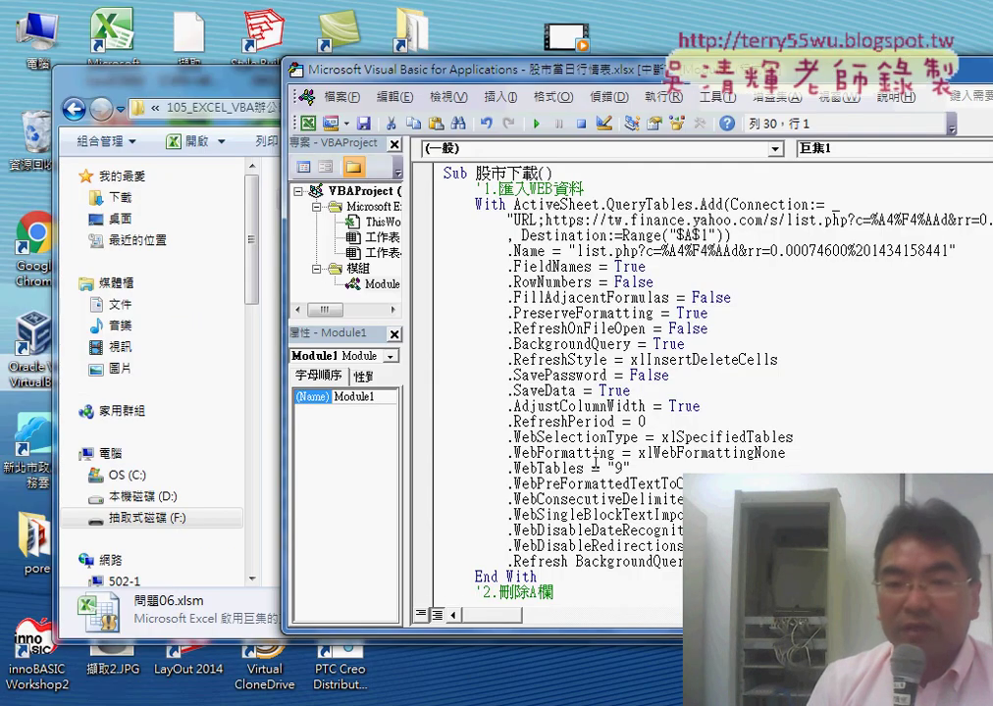
pyautogui.moveTo(545, 220)
pyautogui.mouseDown()
pyautogui.moveTo(599, 220)
pyautogui.moveTo(643, 236)
pyautogui.moveTo(948, 220)
pyautogui.mouseUp()
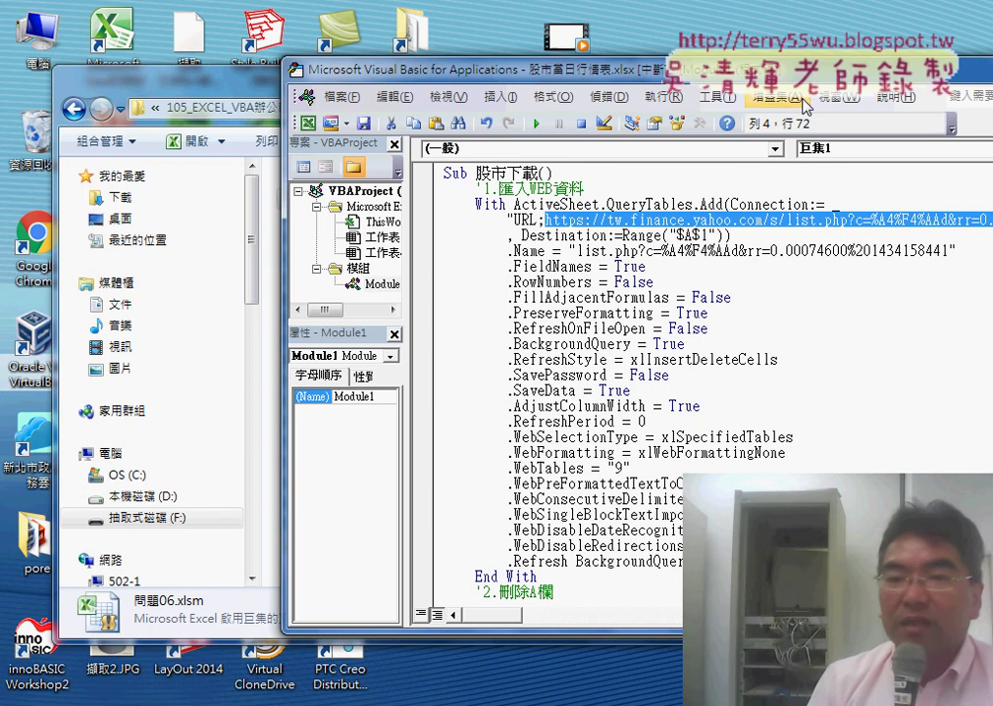
pyautogui.moveTo(705, 77); pyautogui.dragTo(527, 101)
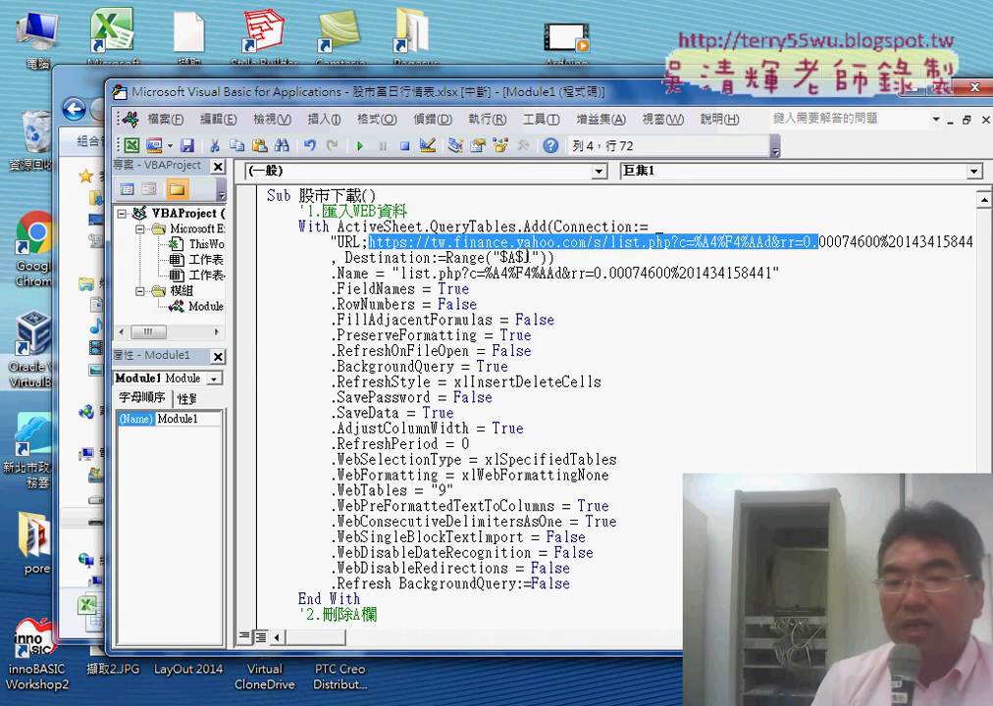
pyautogui.doubleClick(526, 257)
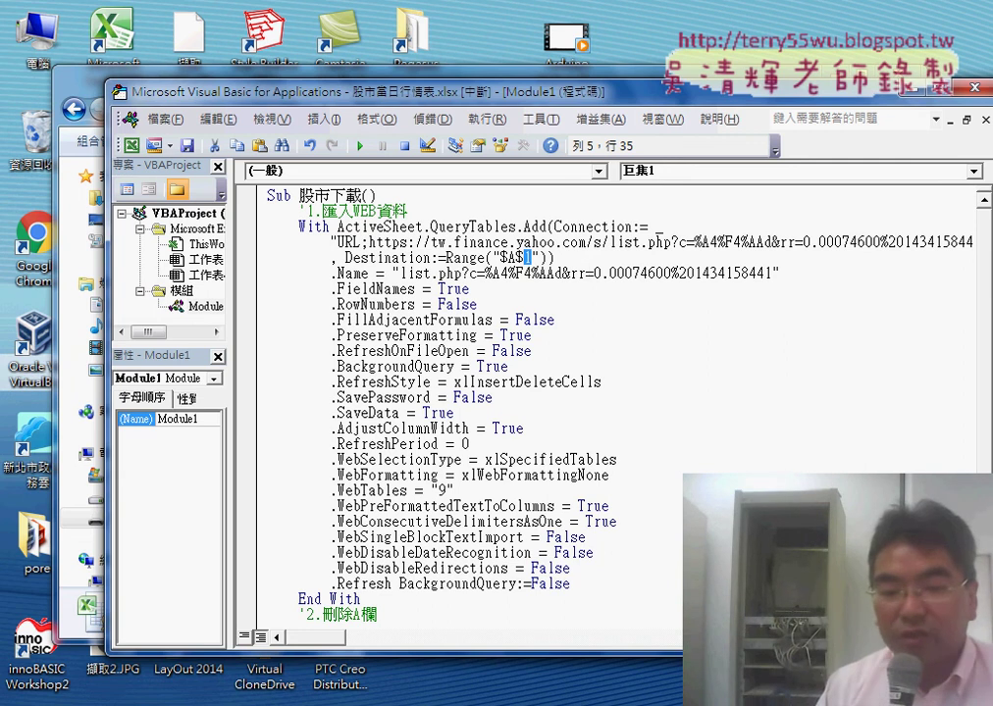
# Step: Select the 水泥 category cell A2 and switch to the Yahoo stock page
pyautogui.hotkey('alt', 'F11')
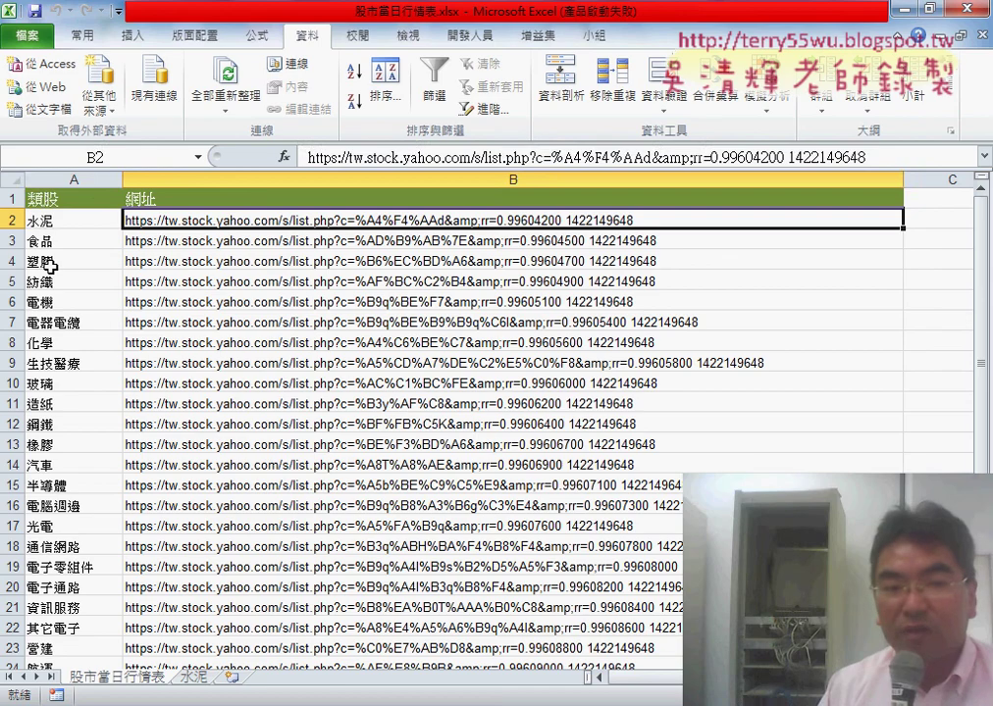
pyautogui.click(46, 213)
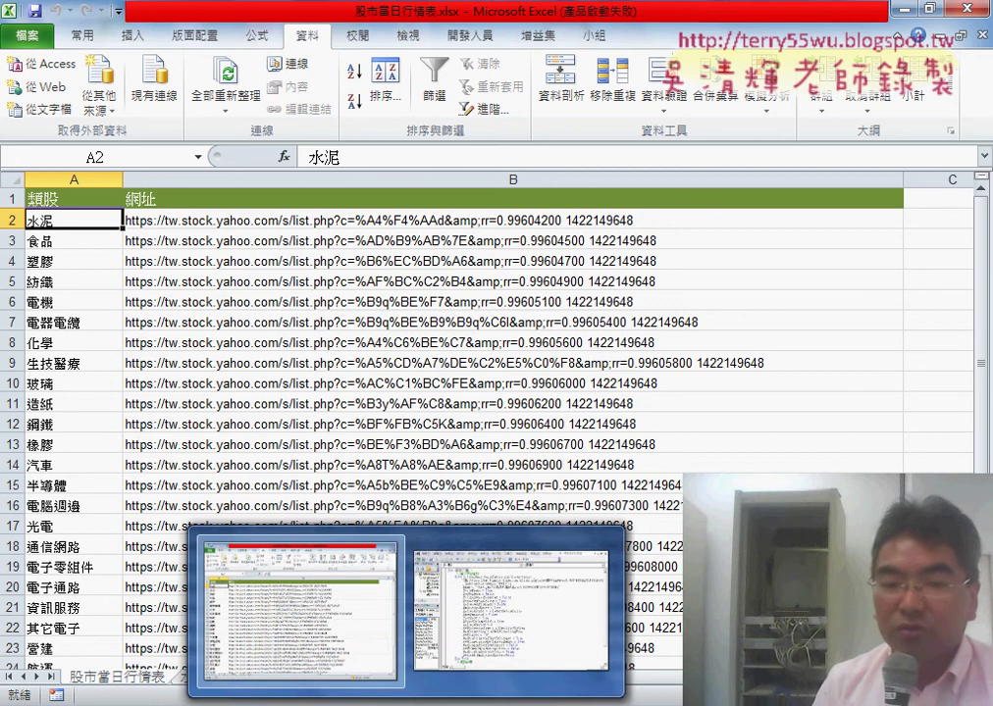
pyautogui.click(313, 547)
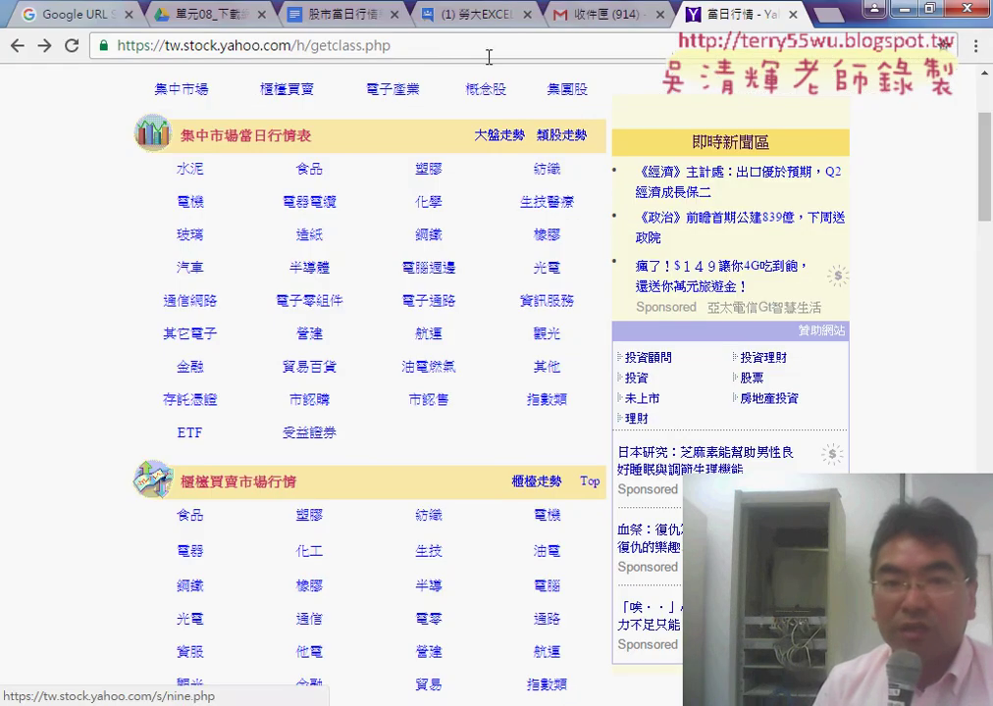
# Step: Open the unit 08 Drive folder and return to the 股市當日行情表_程式碼 document
pyautogui.click(204, 19)
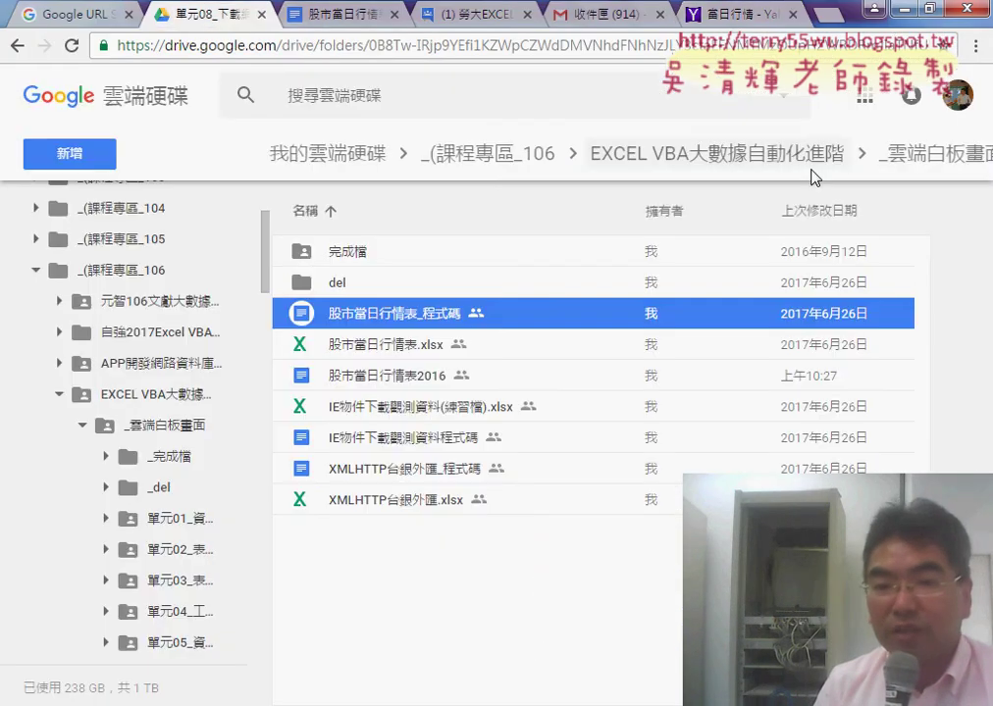
pyautogui.click(18, 47)
pyautogui.doubleClick(334, 530)
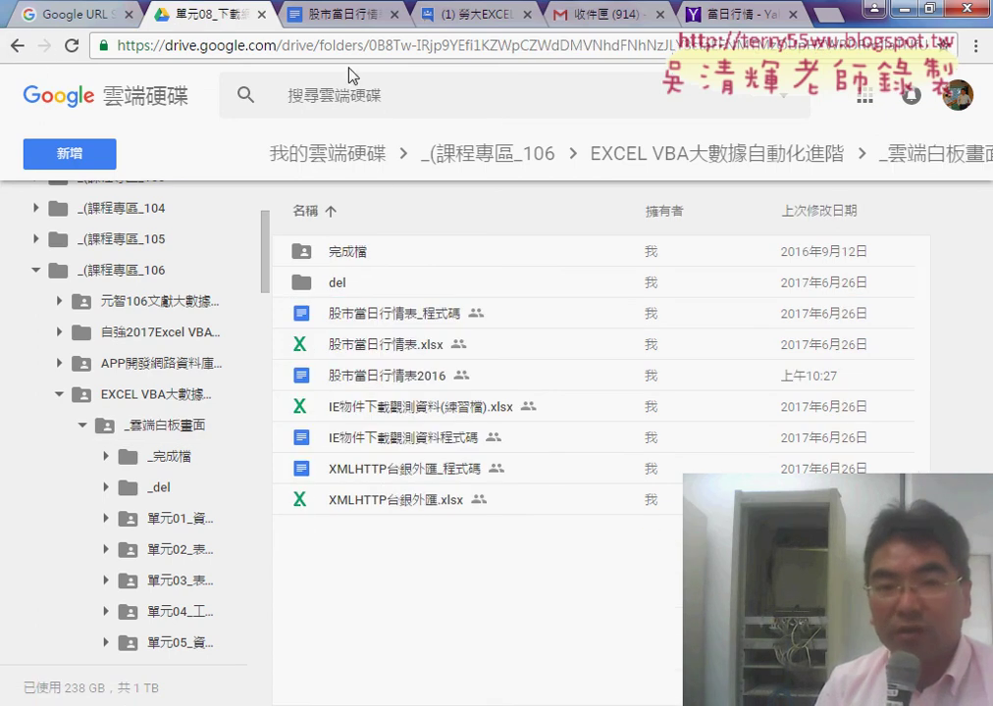
pyautogui.click(338, 22)
pyautogui.click(213, 484)
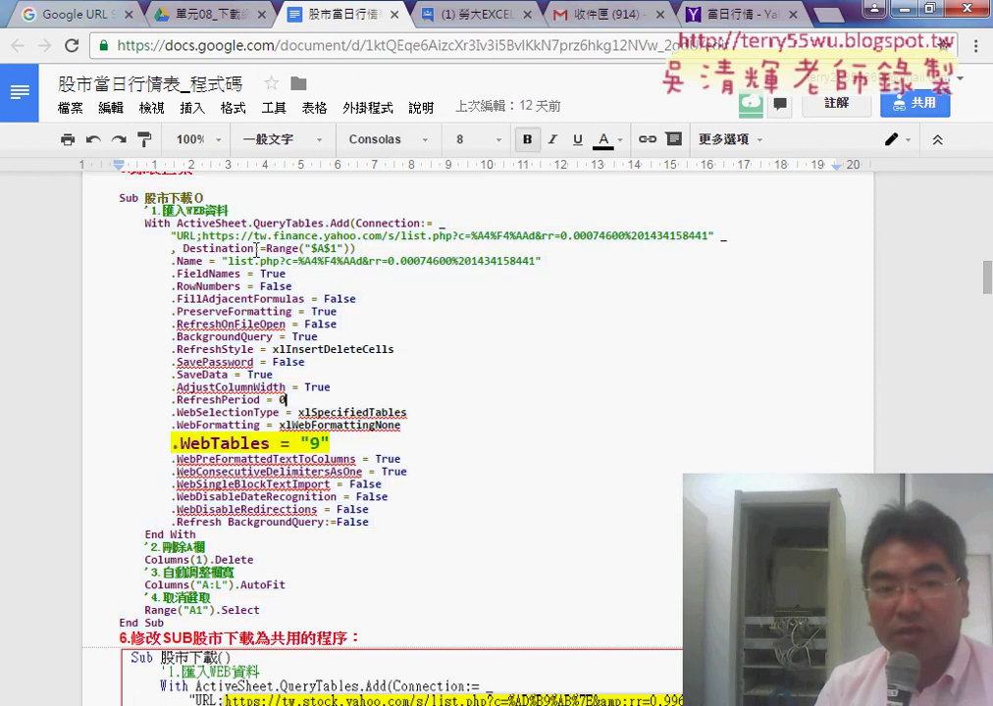